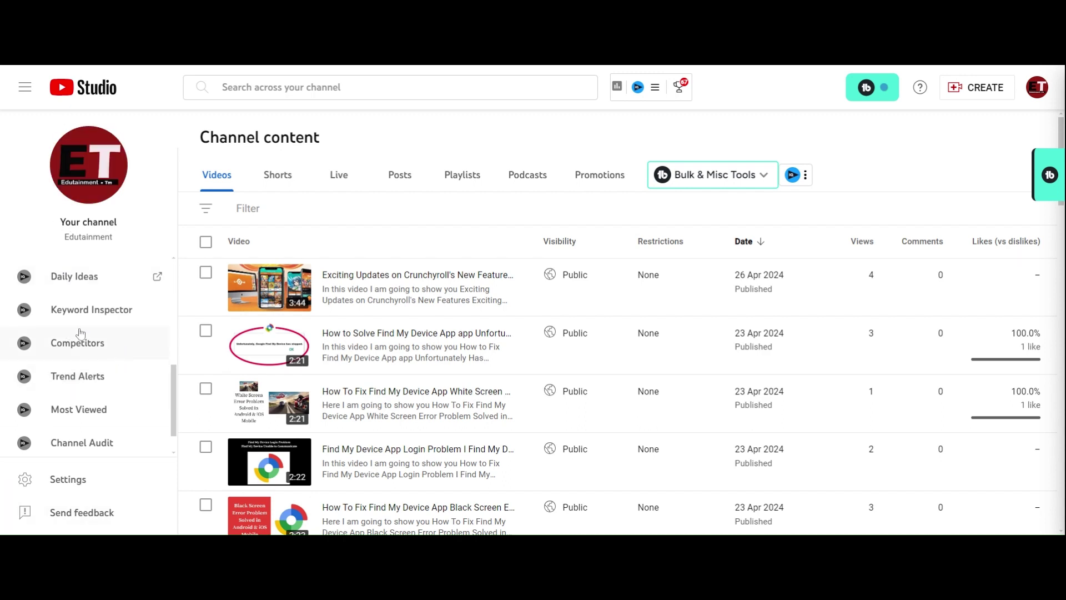
Open the channel settings and look through the currency choices for the default units
scroll(83, 356, up, 5)
scroll(83, 361, down, 5)
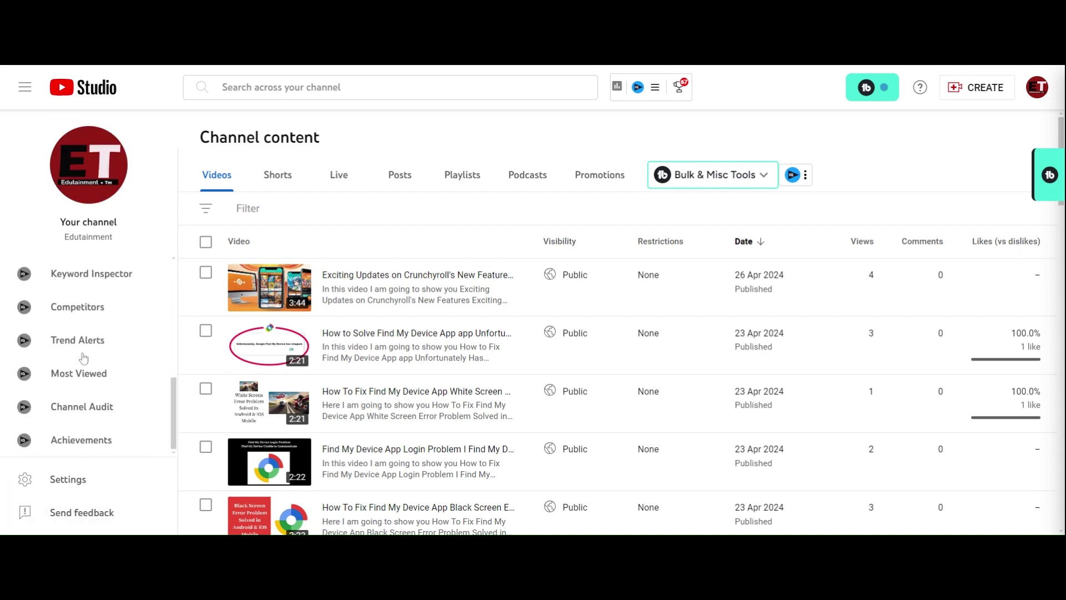
click(67, 483)
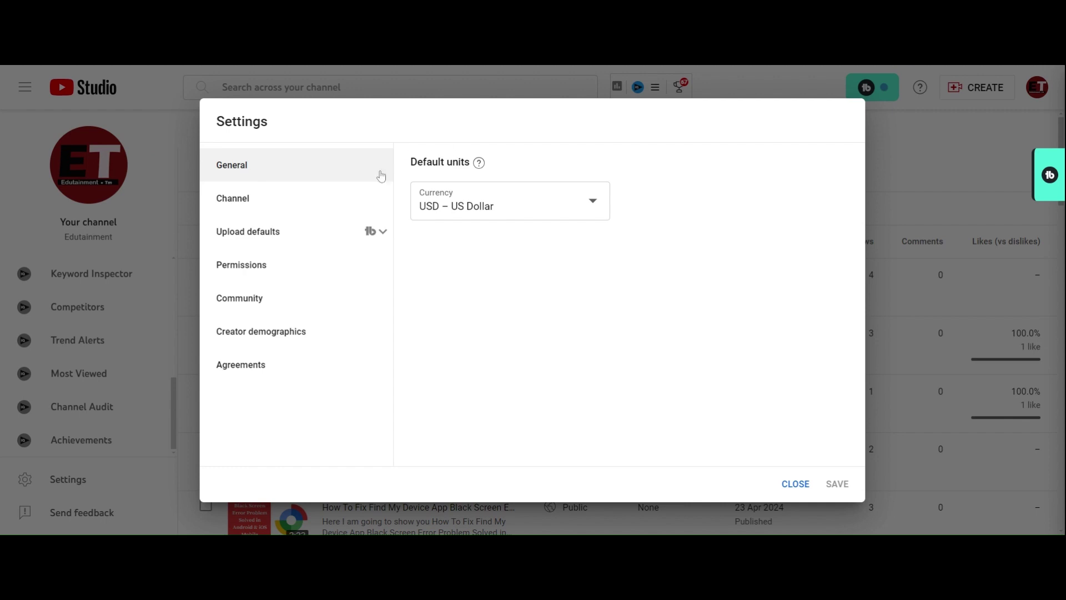
click(593, 202)
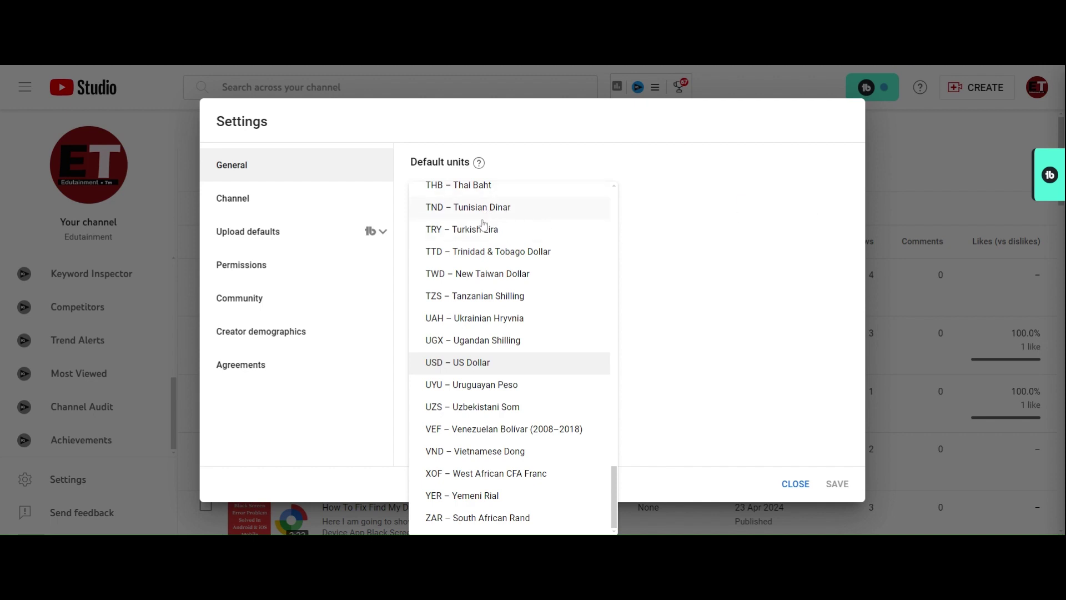
scroll(472, 292, up, 15)
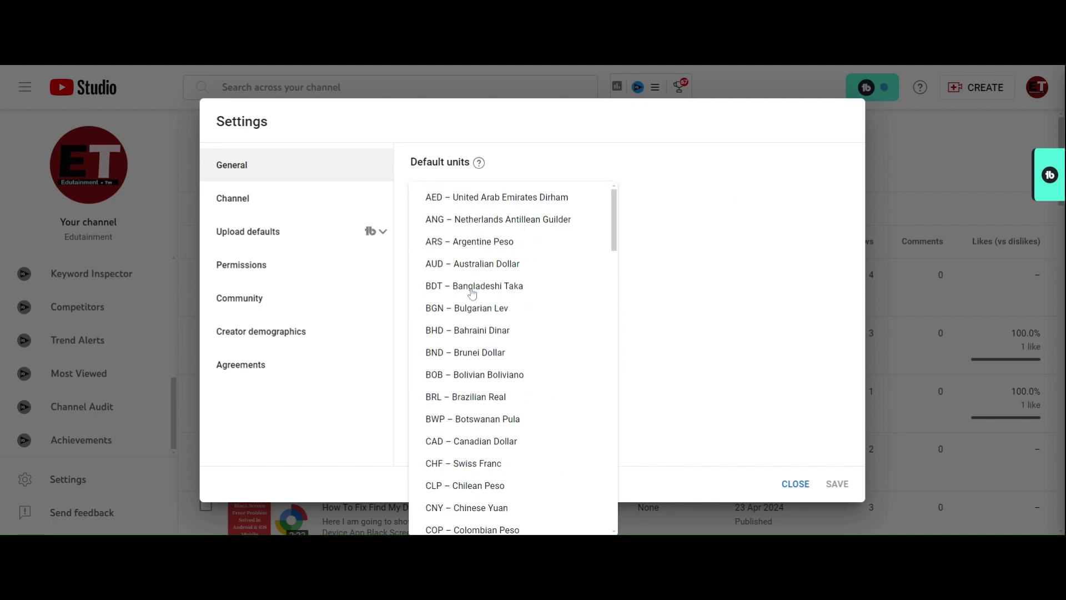
click(702, 243)
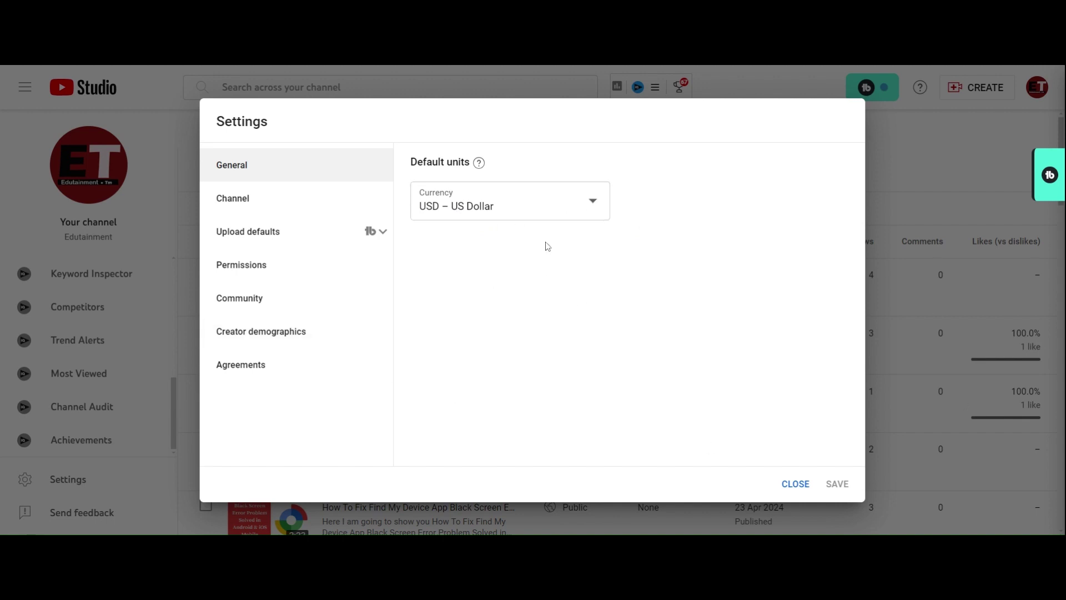
click(596, 207)
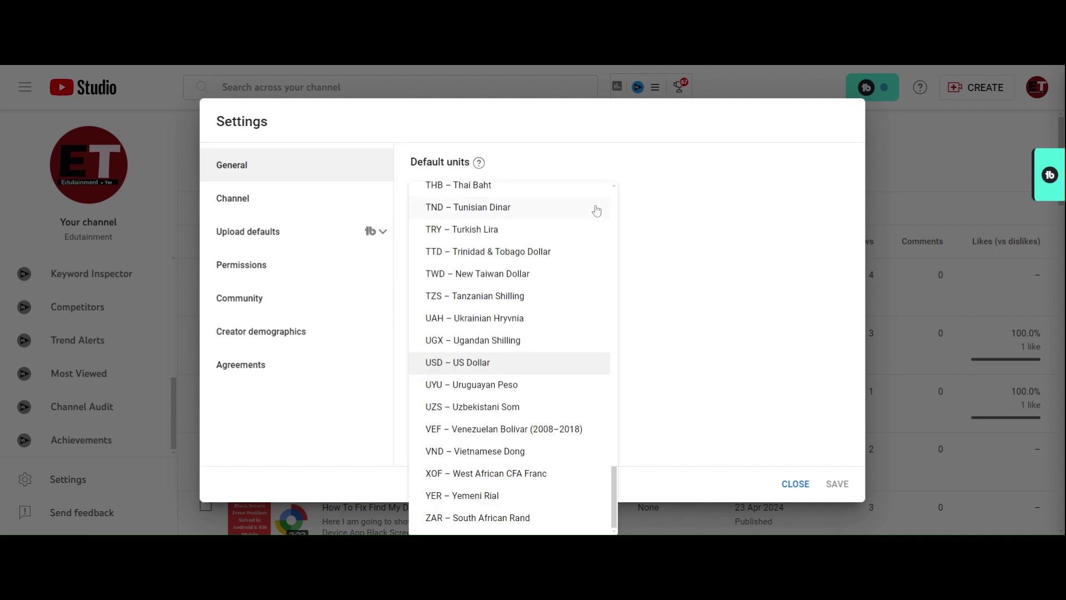
click(713, 234)
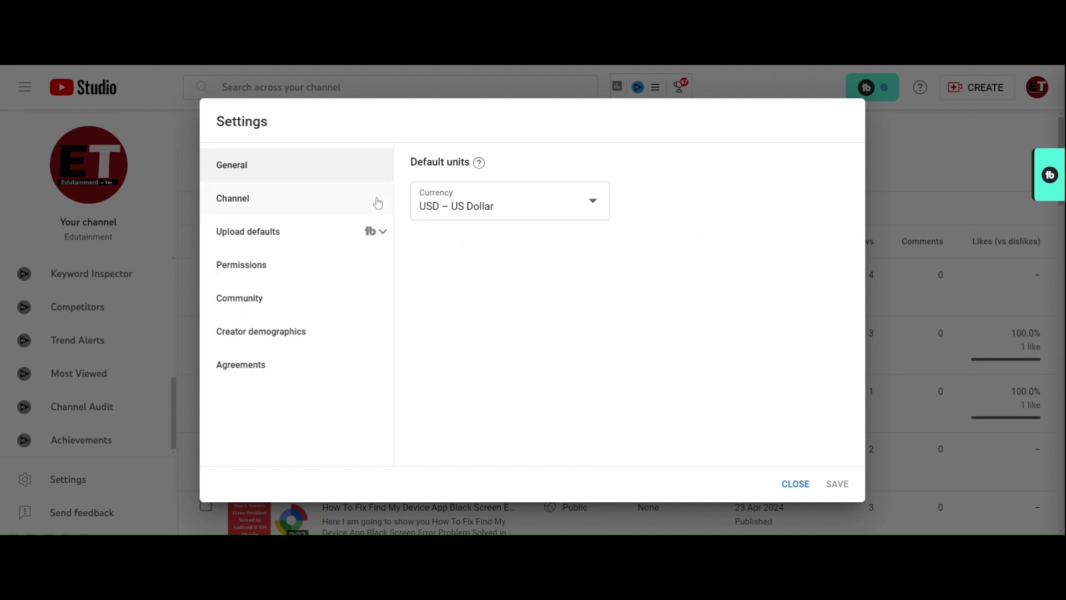
Review the country of residence choices and the keywords field in the channel's basic info, and close the settings
click(236, 203)
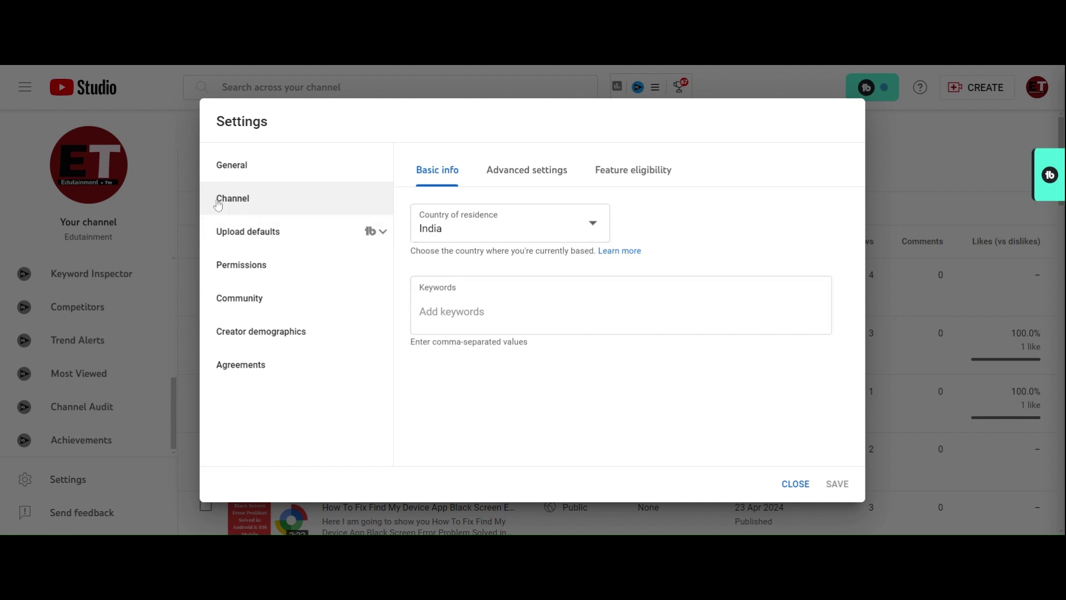
click(594, 230)
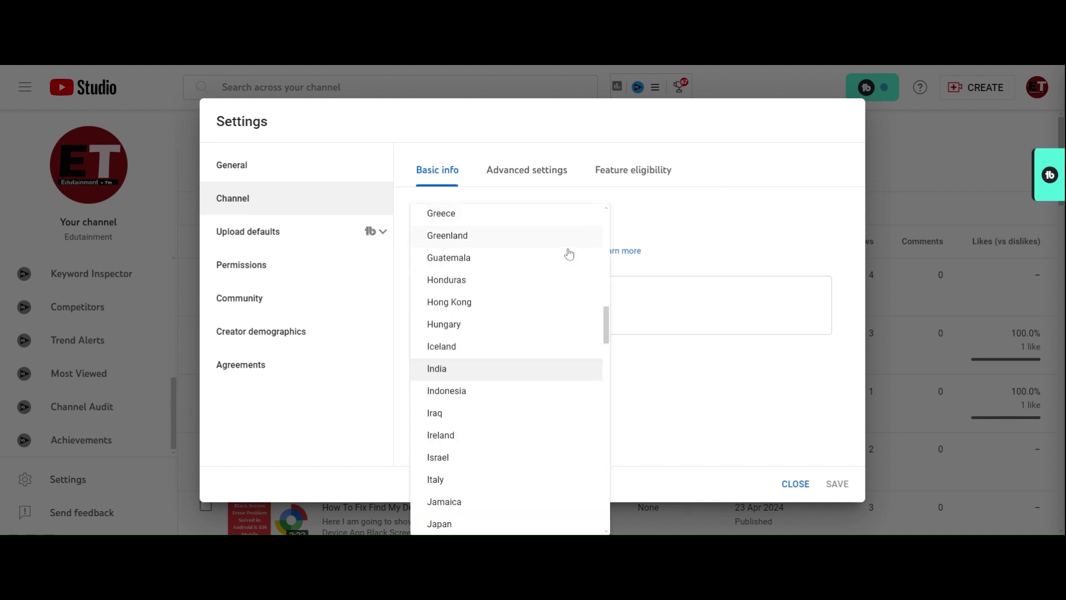
scroll(510, 378, down, 15)
scroll(501, 394, up, 20)
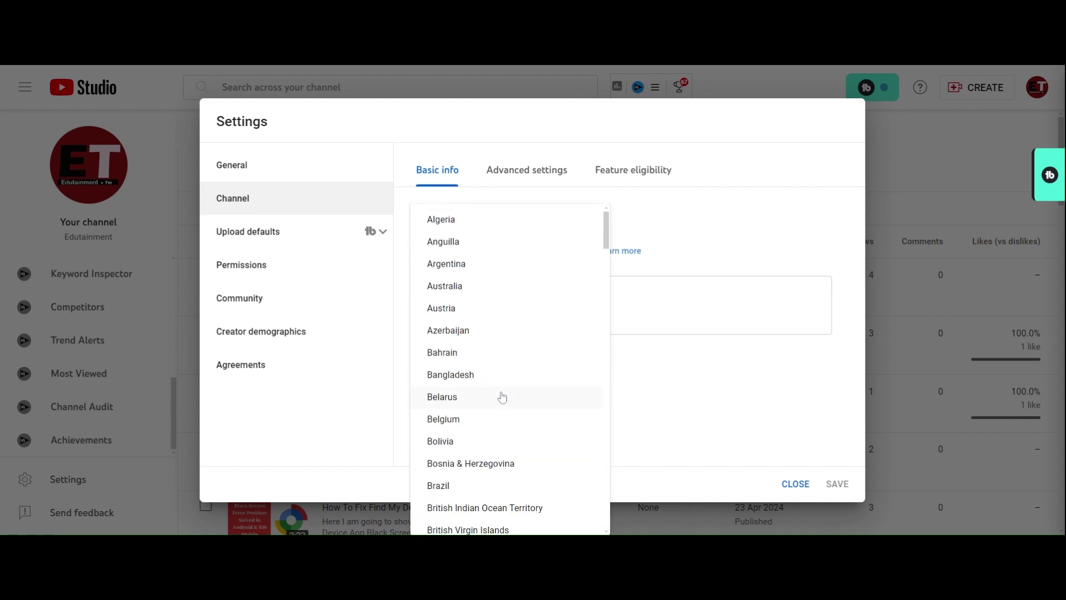
scroll(516, 361, down, 20)
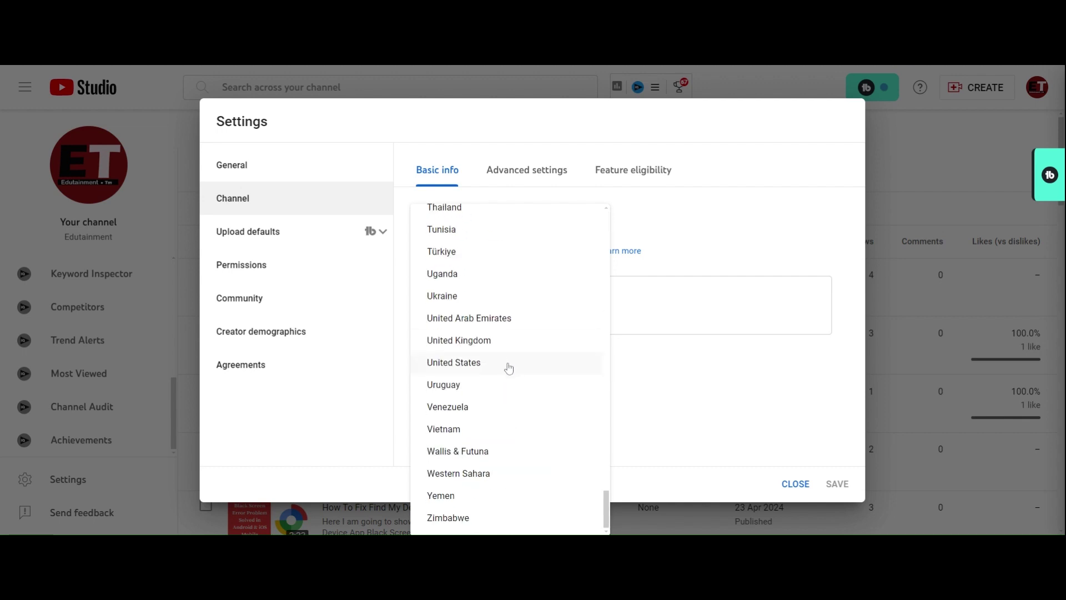
scroll(507, 368, up, 20)
click(682, 225)
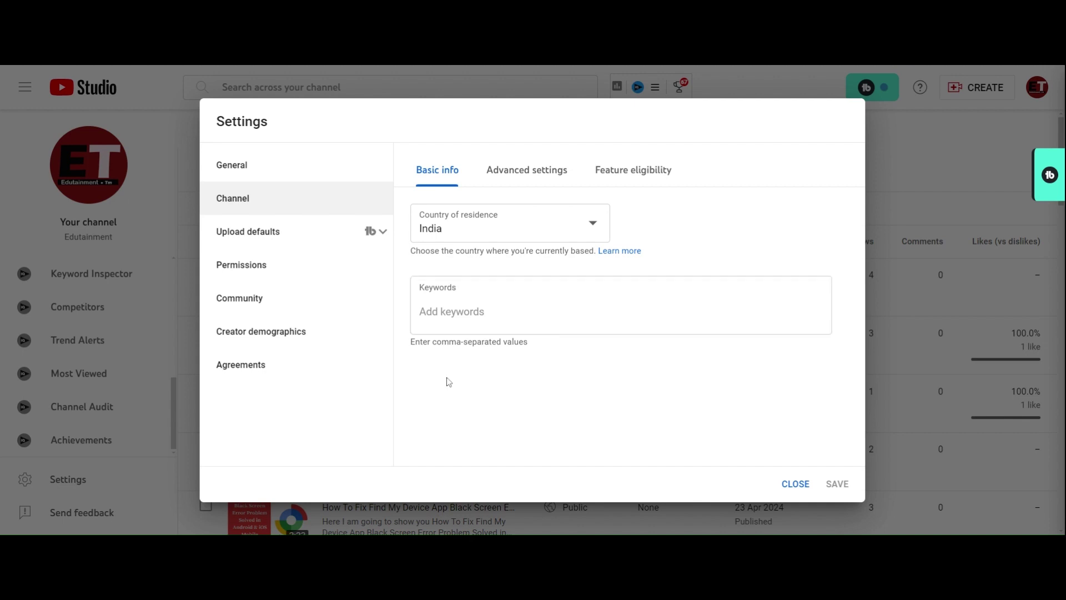
click(531, 297)
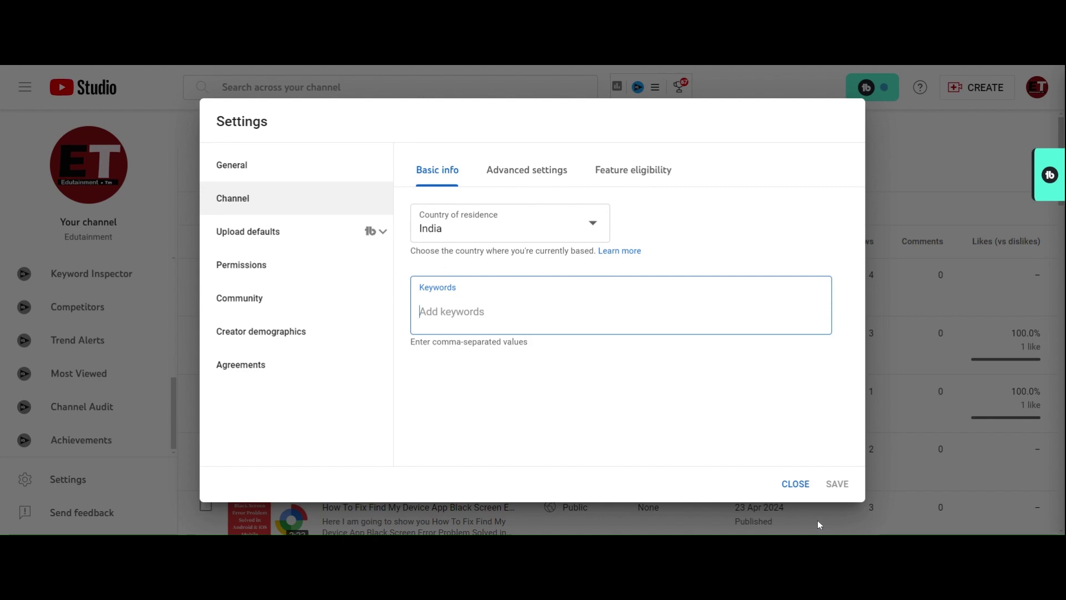
click(795, 484)
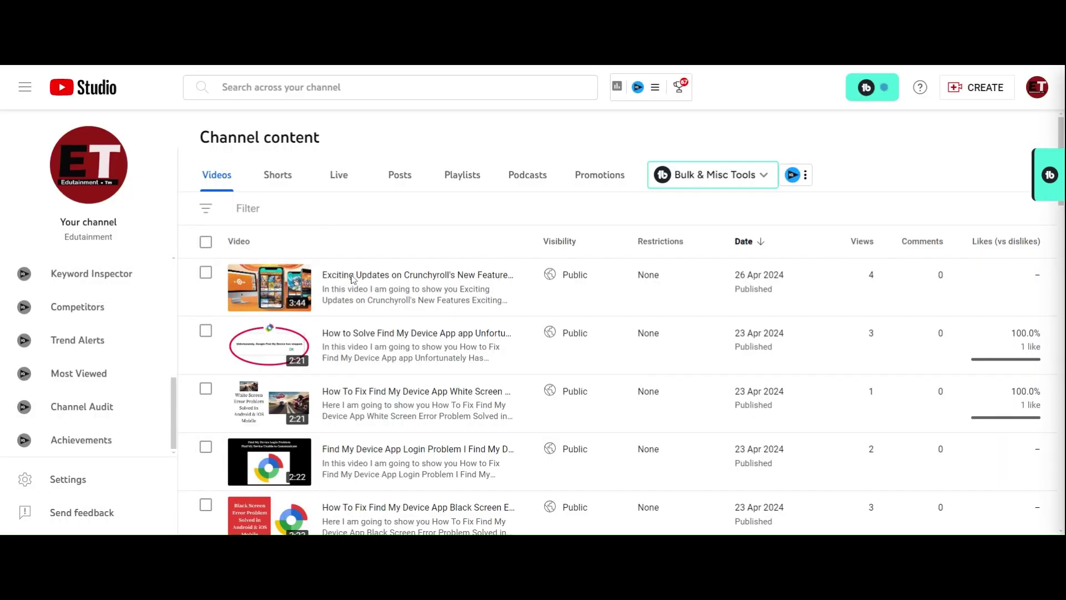
Reopen the settings and review the channel's advanced audience, Google Ads account linking and automatic captions options
click(65, 487)
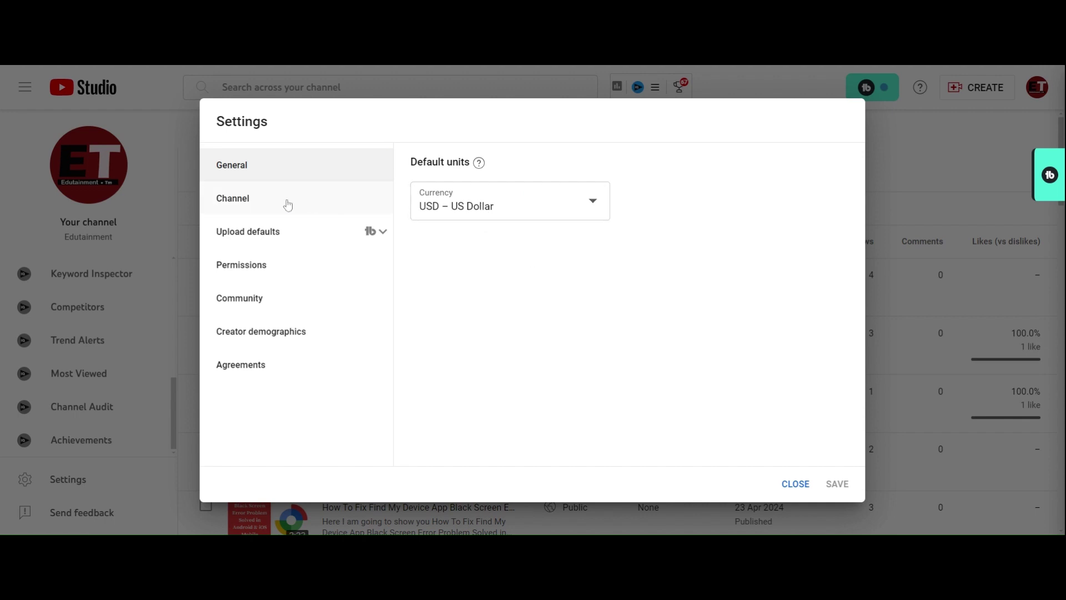
click(248, 201)
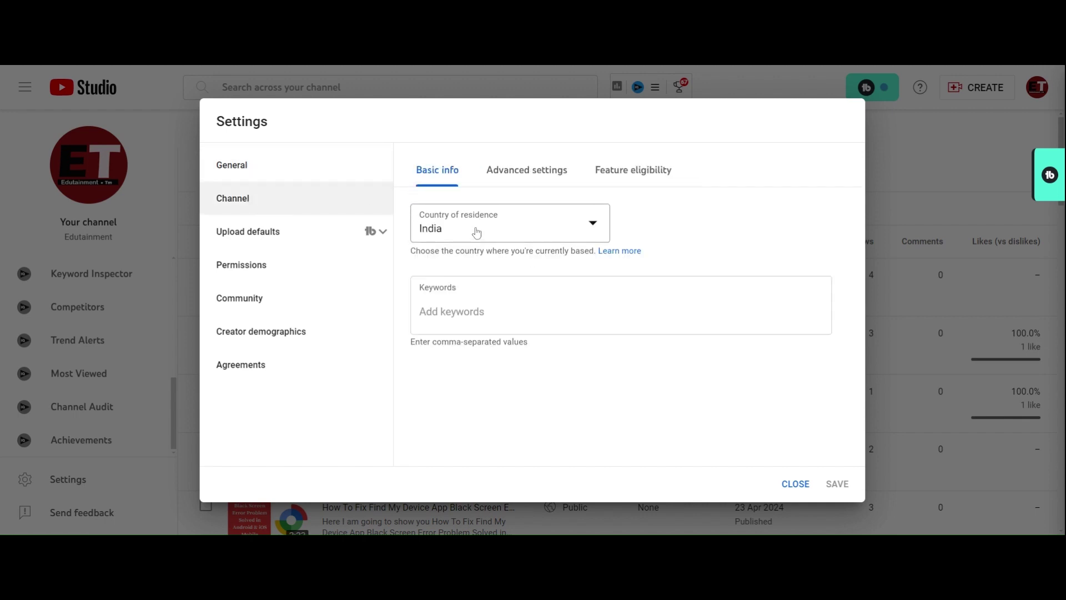
click(515, 174)
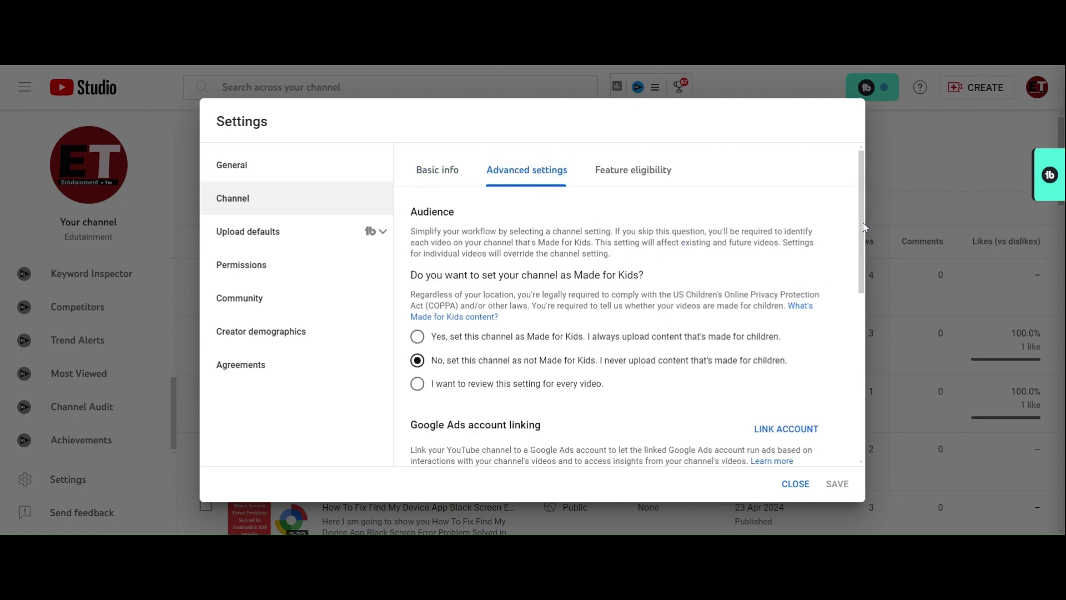
scroll(863, 228, down, 1)
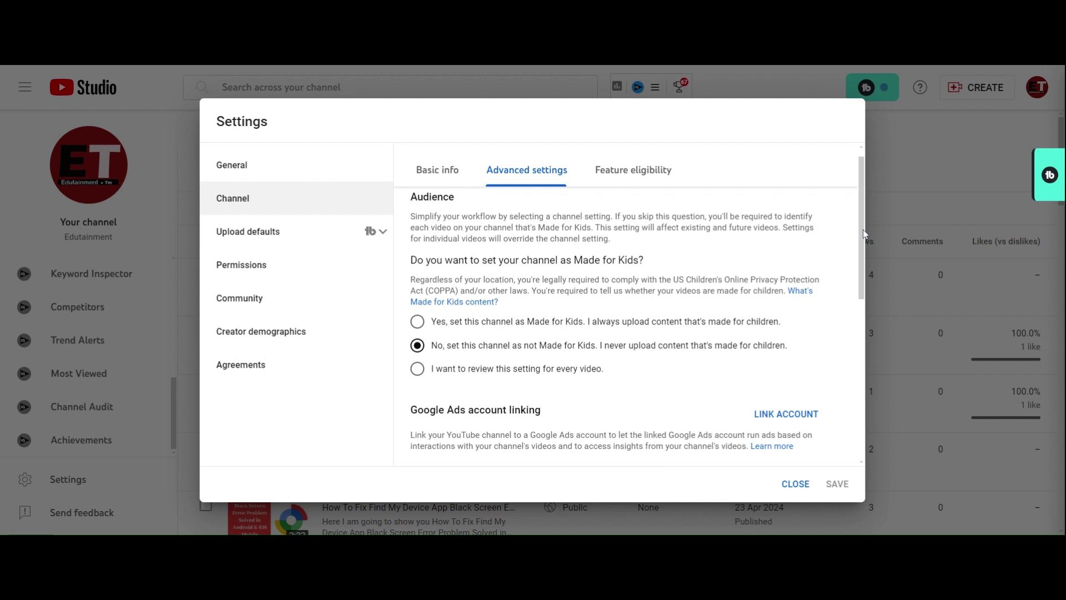
scroll(863, 229, down, 1)
scroll(863, 231, up, 1)
drag(865, 234, 837, 289)
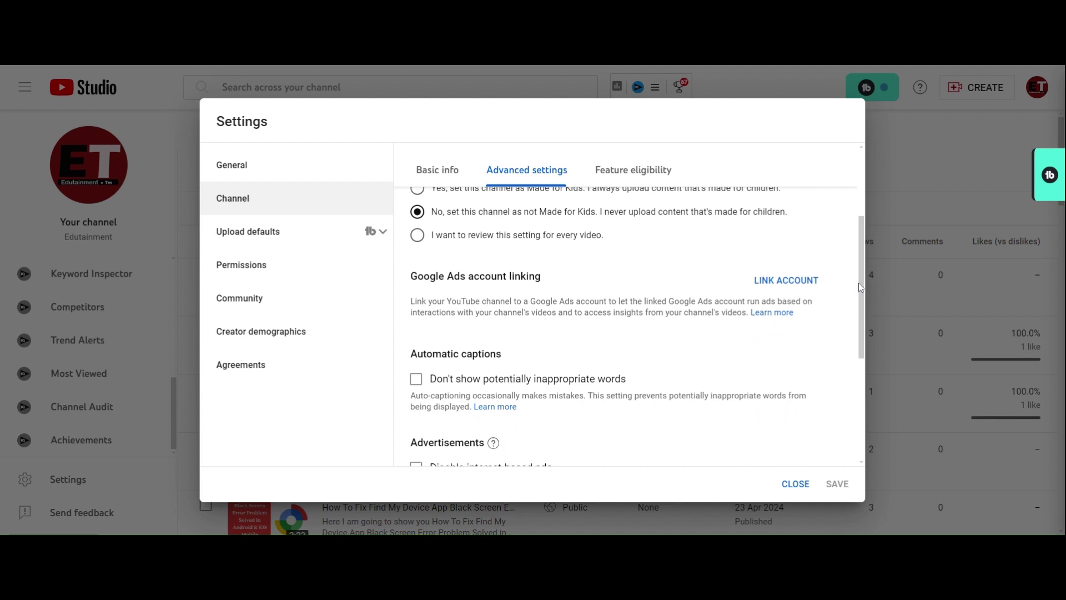
drag(862, 283, 865, 326)
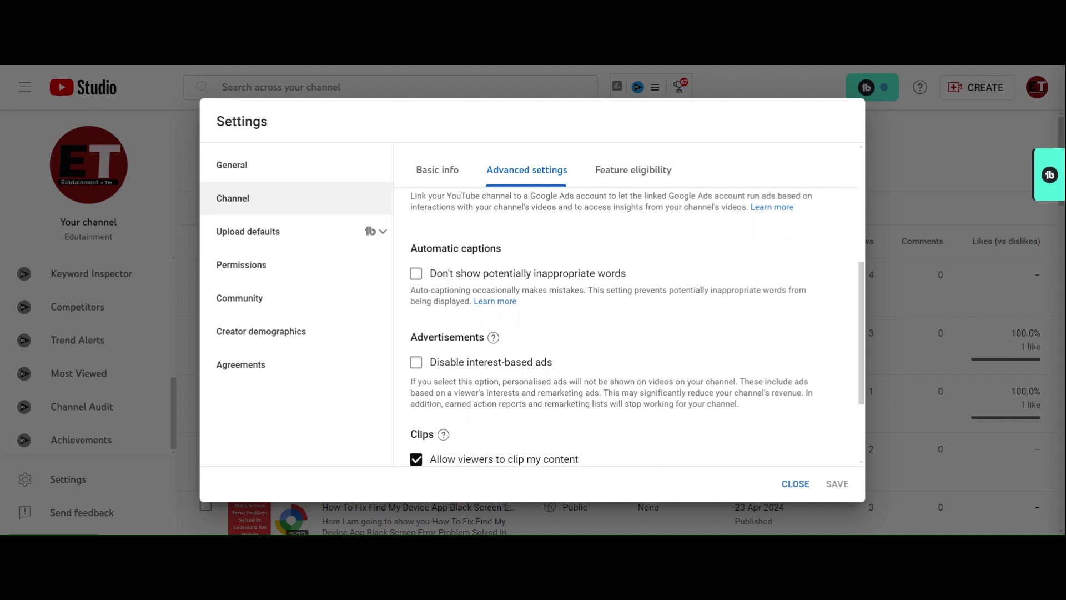
Try switching the caption filter for potentially inappropriate words and the permission for viewers to clip content, restoring both
click(416, 273)
click(418, 277)
drag(865, 328, 868, 396)
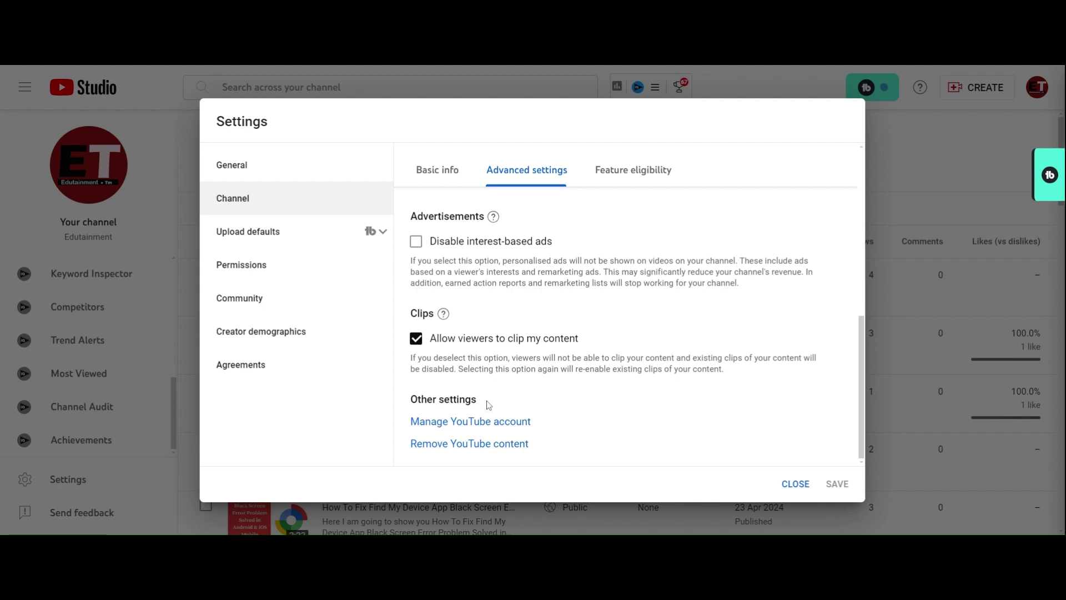
click(416, 340)
click(416, 341)
Review the channel's feature eligibility, including the details of the standard features, and close the settings
click(636, 173)
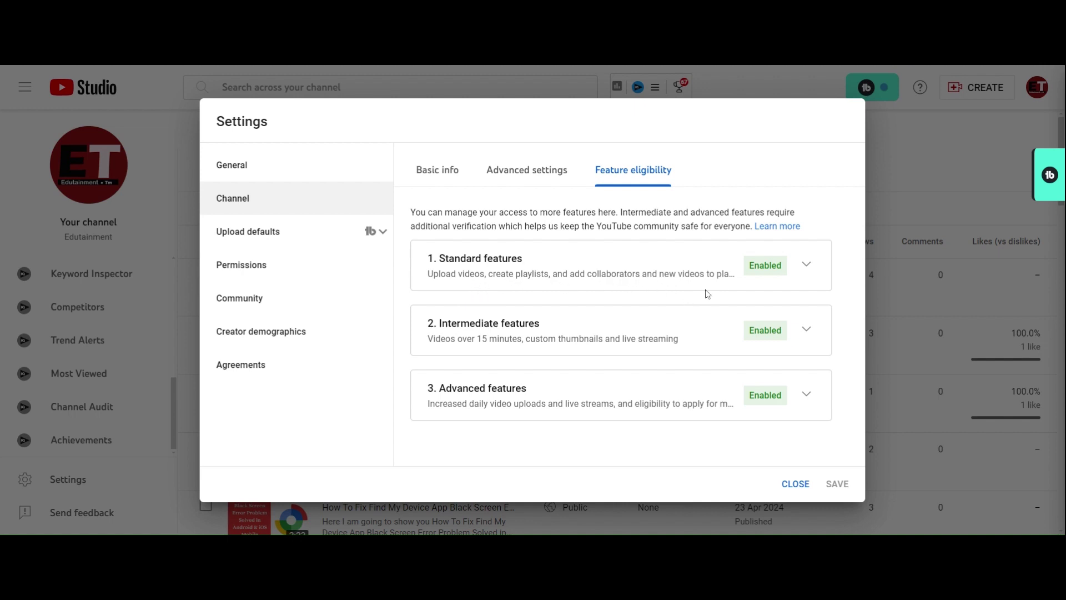
click(807, 267)
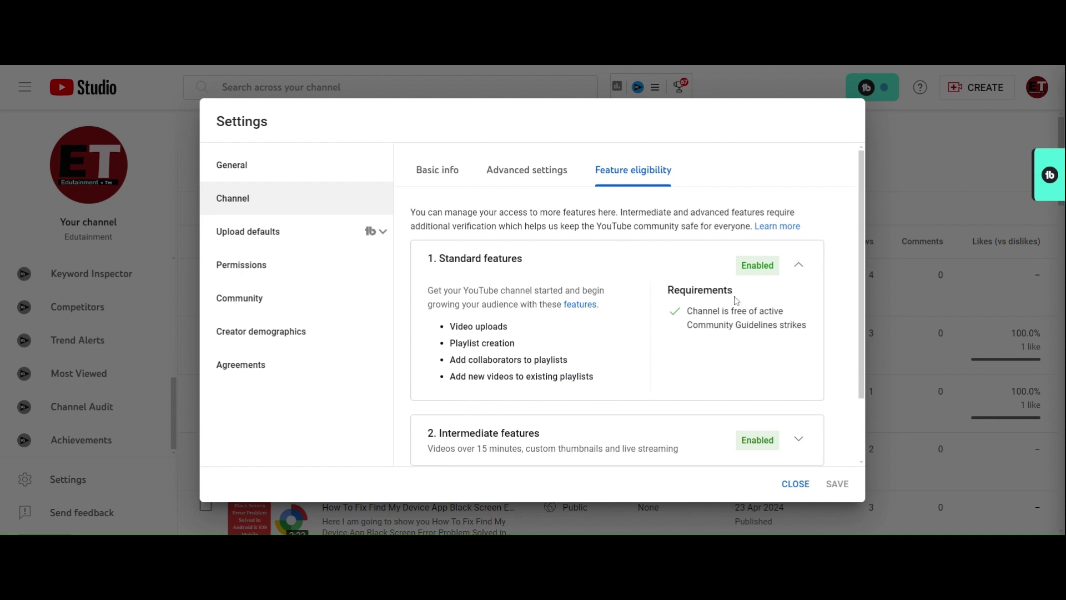
click(798, 265)
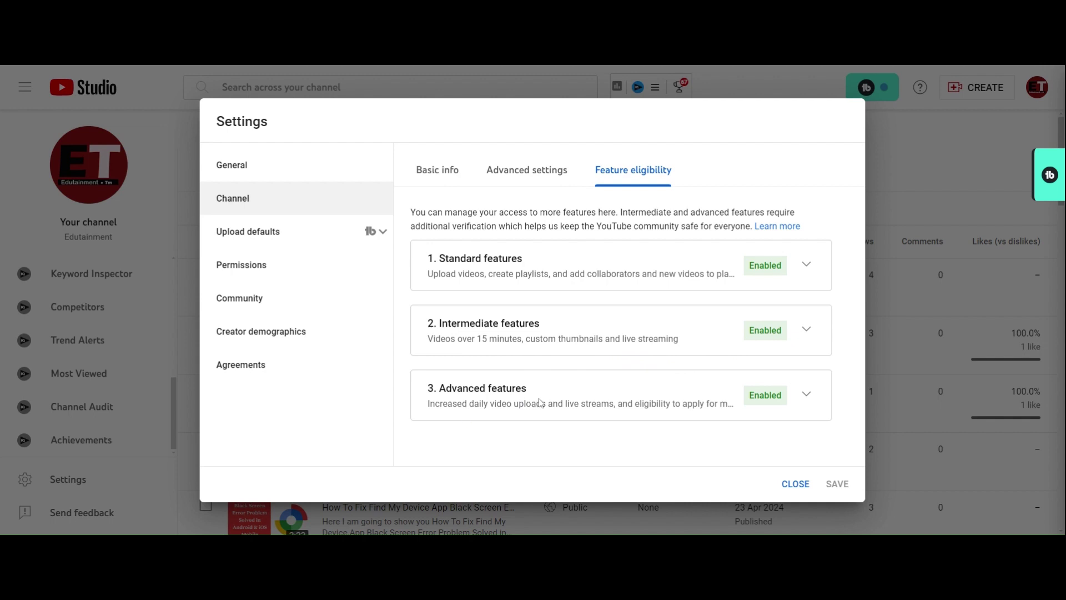
click(796, 484)
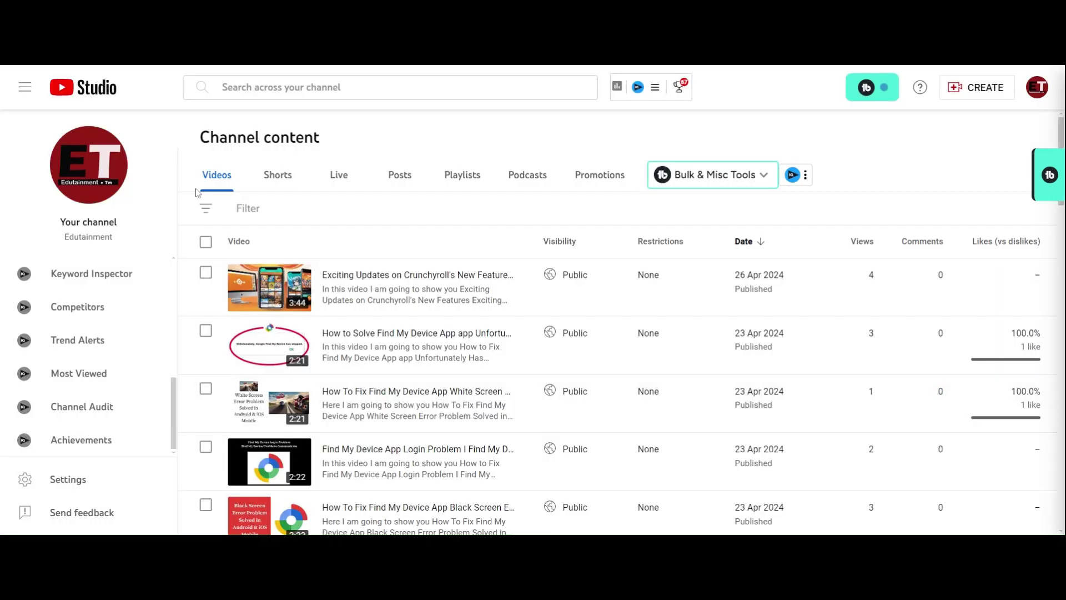
Open the basic info of the upload defaults in the channel settings
click(85, 484)
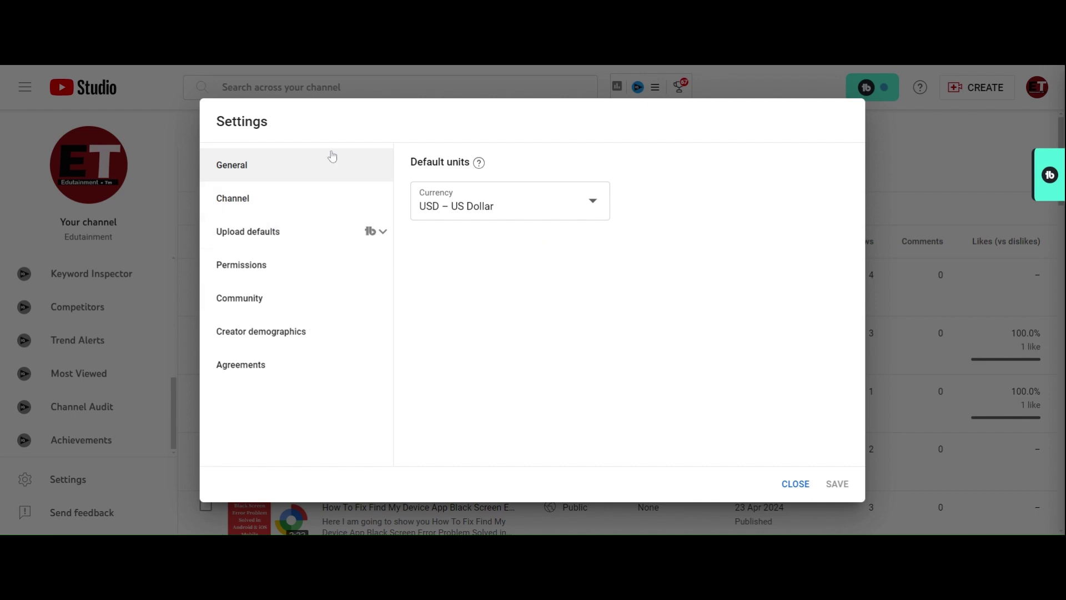
click(267, 236)
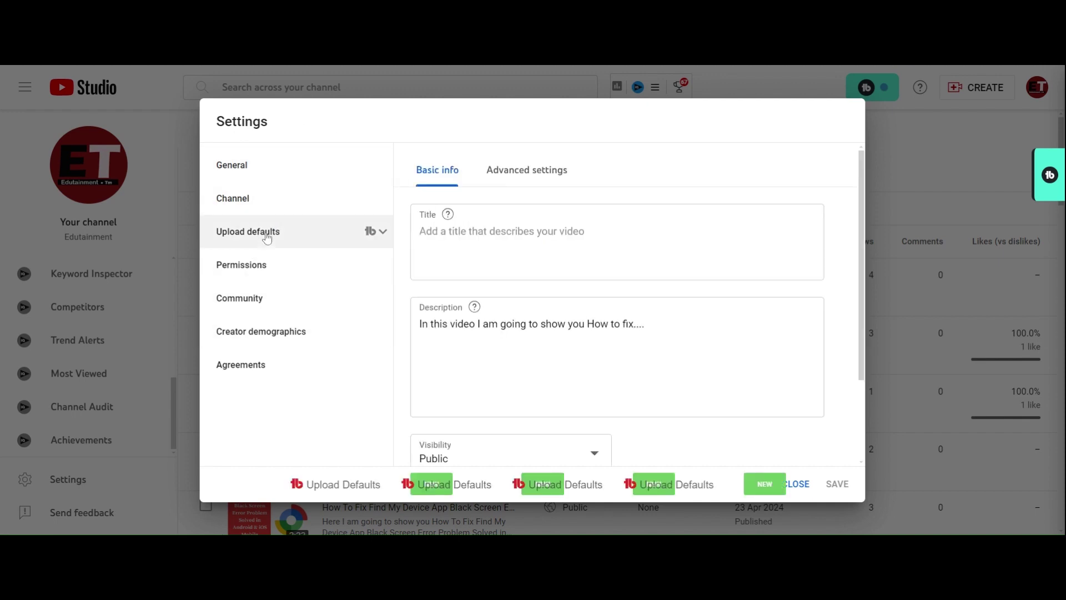
click(437, 175)
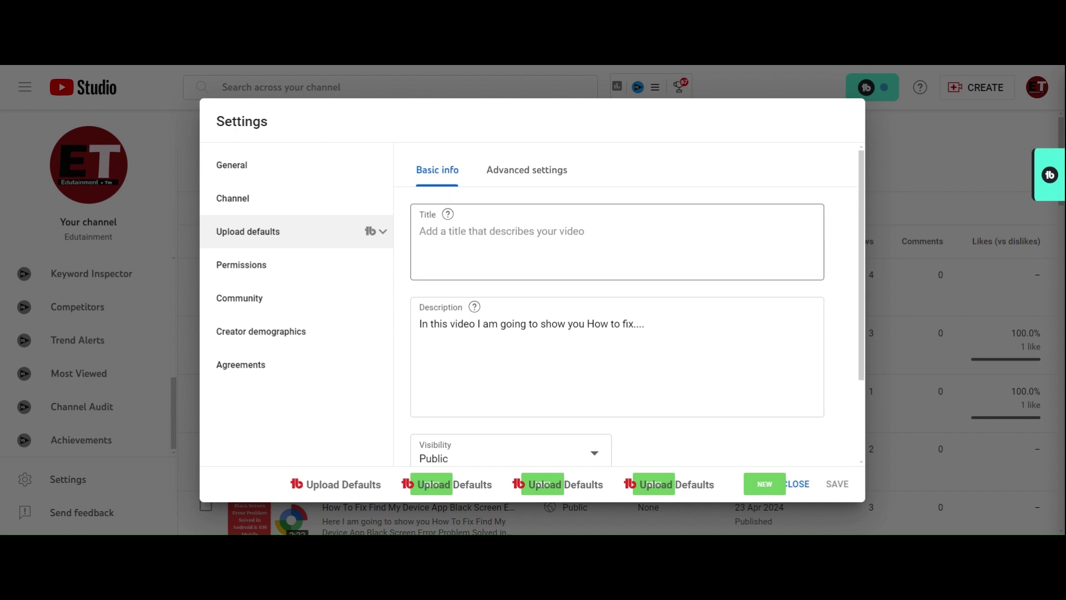
Try the sample text "fgfhfjg" as the default upload title and clear it again
click(633, 219)
text(fgfhfjghkj)
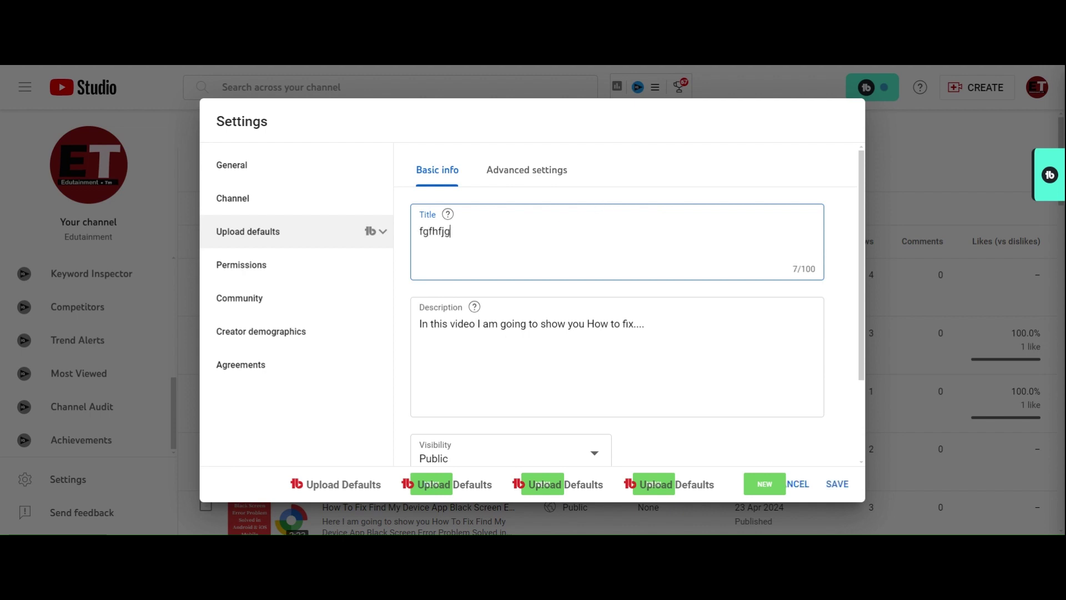
key(BackSpace)
key(BackSpace)
key(BackSpace)
key(BackSpace)
key(BackSpace)
key(BackSpace)
key(BackSpace)
key(BackSpace)
key(BackSpace)
key(BackSpace)
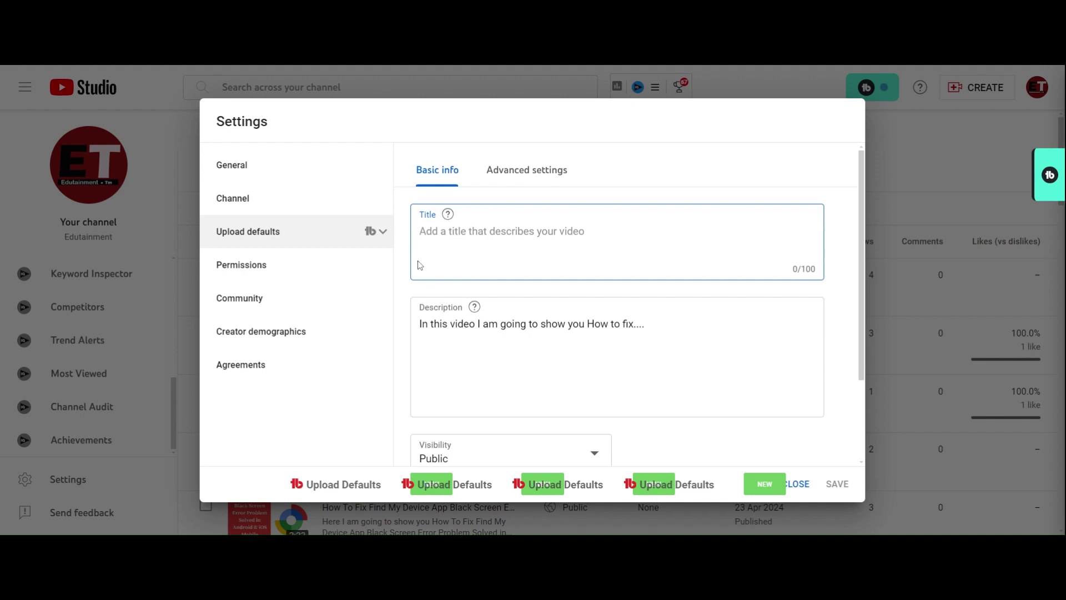
Highlight the default upload description "In this video I am going to show you How to fix...." for review
click(450, 324)
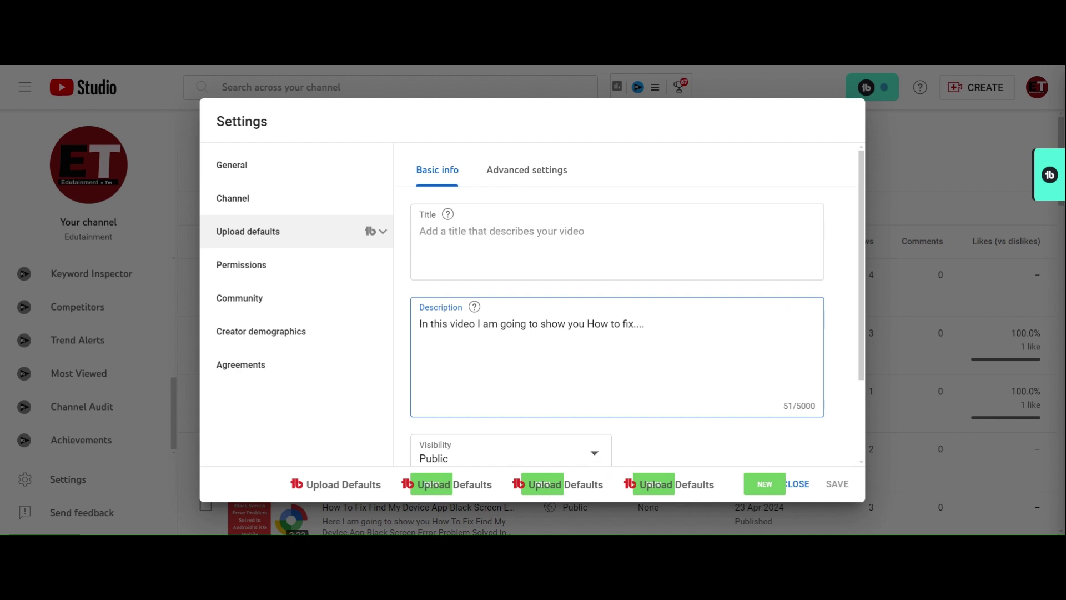
drag(419, 324, 645, 323)
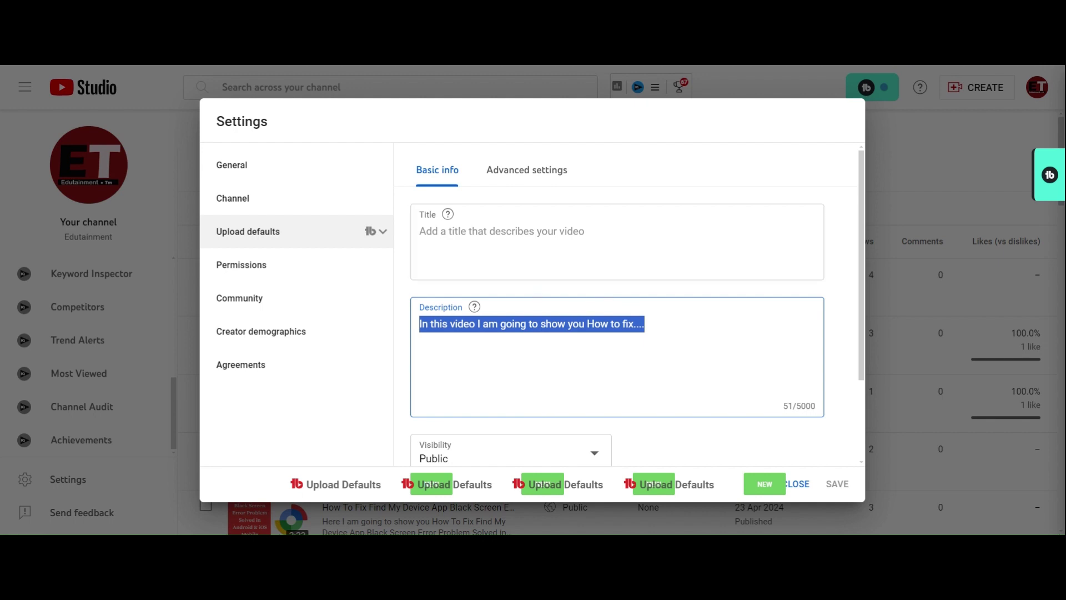
click(477, 324)
drag(419, 324, 621, 323)
click(645, 324)
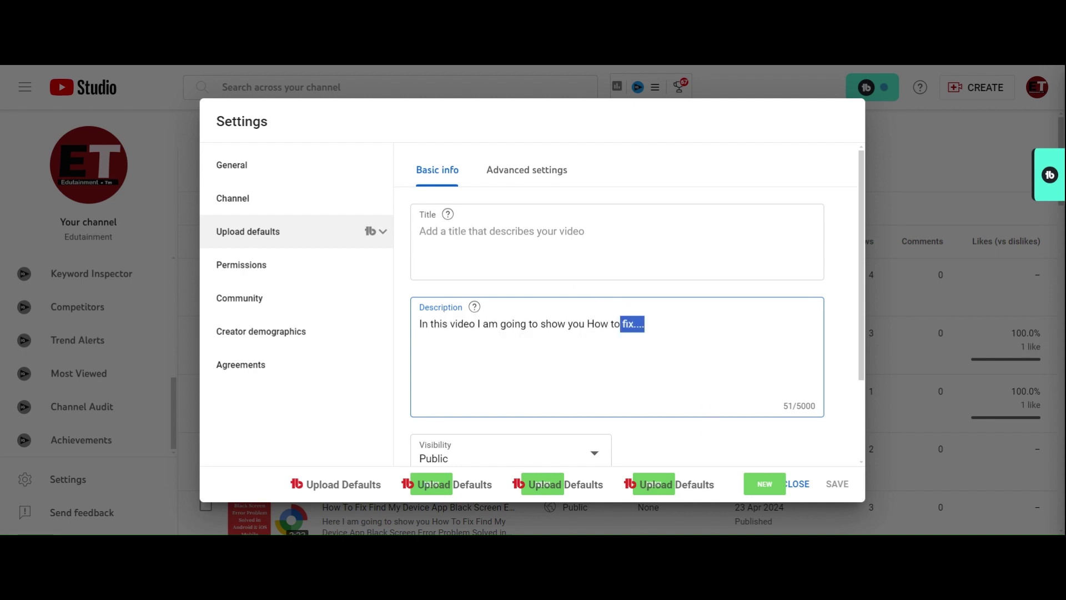
click(645, 324)
drag(644, 324, 393, 331)
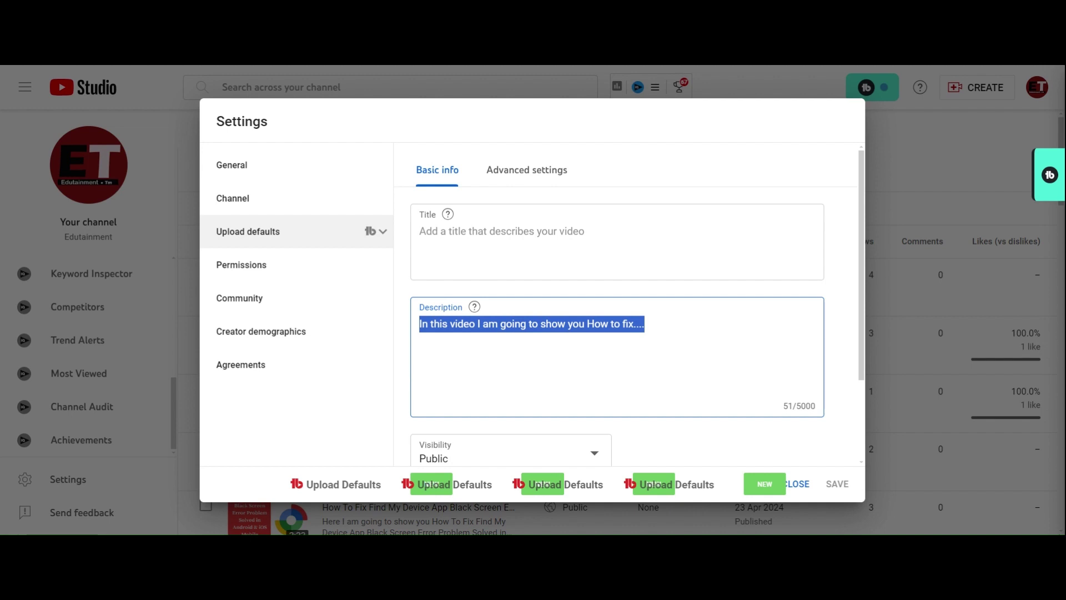
click(645, 324)
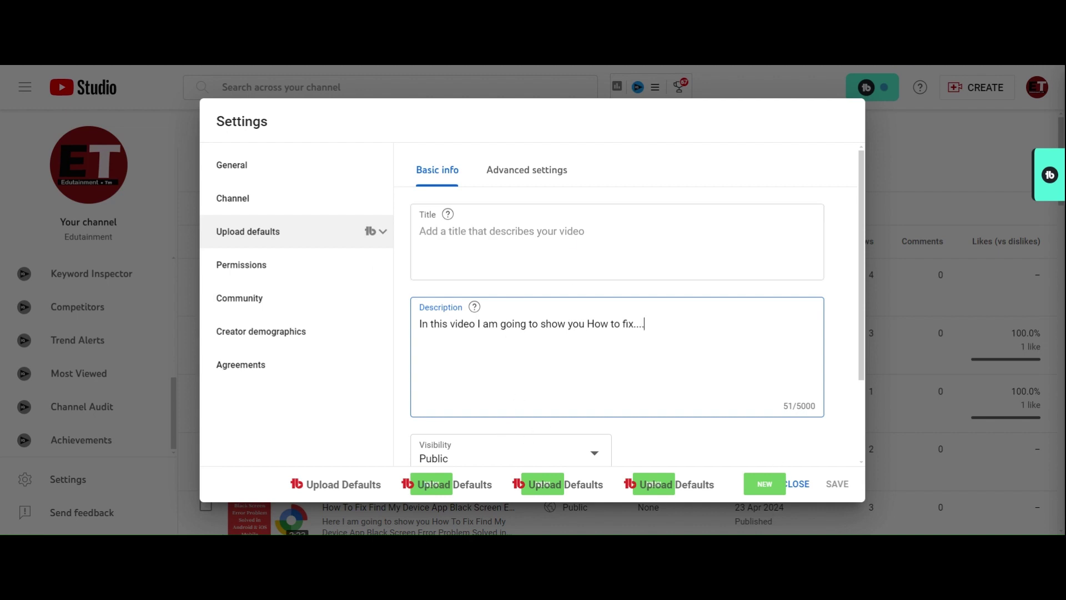
Review the default visibility options for uploads and choose Public
drag(861, 300, 859, 353)
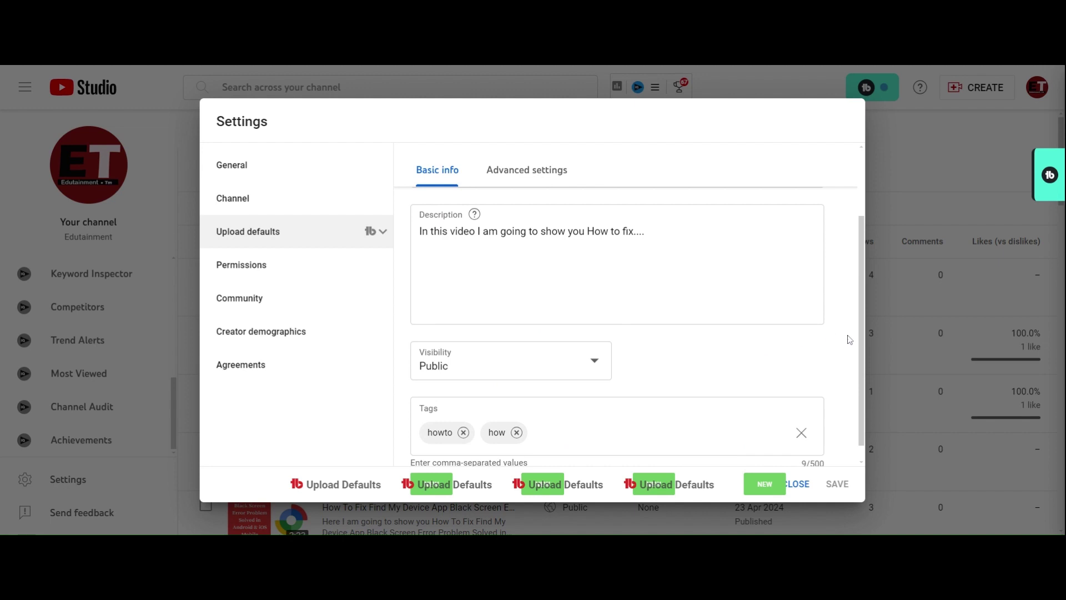
drag(863, 340, 864, 382)
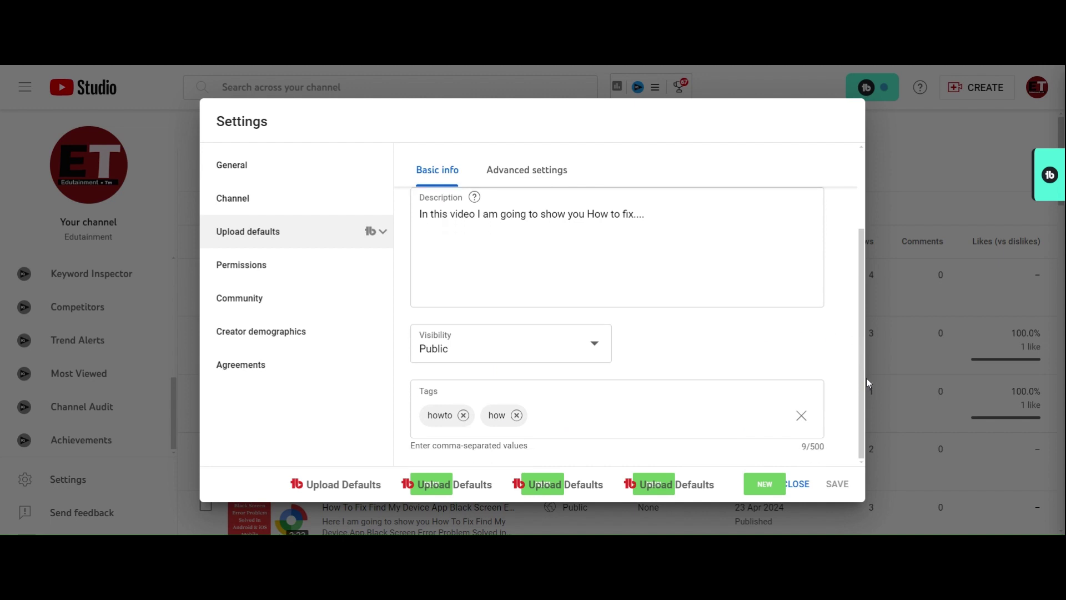
click(594, 348)
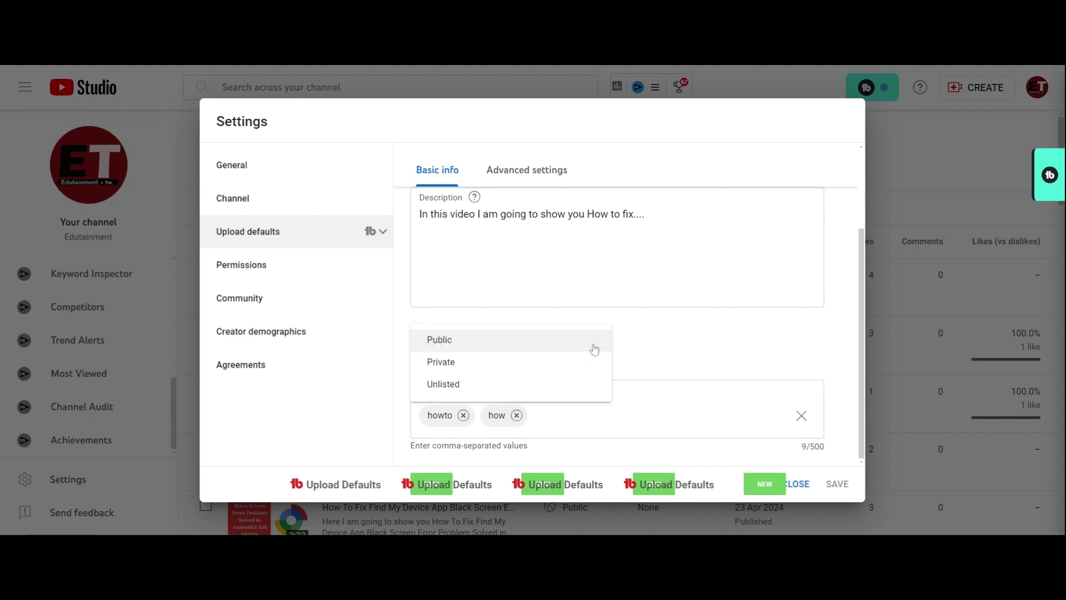
click(439, 341)
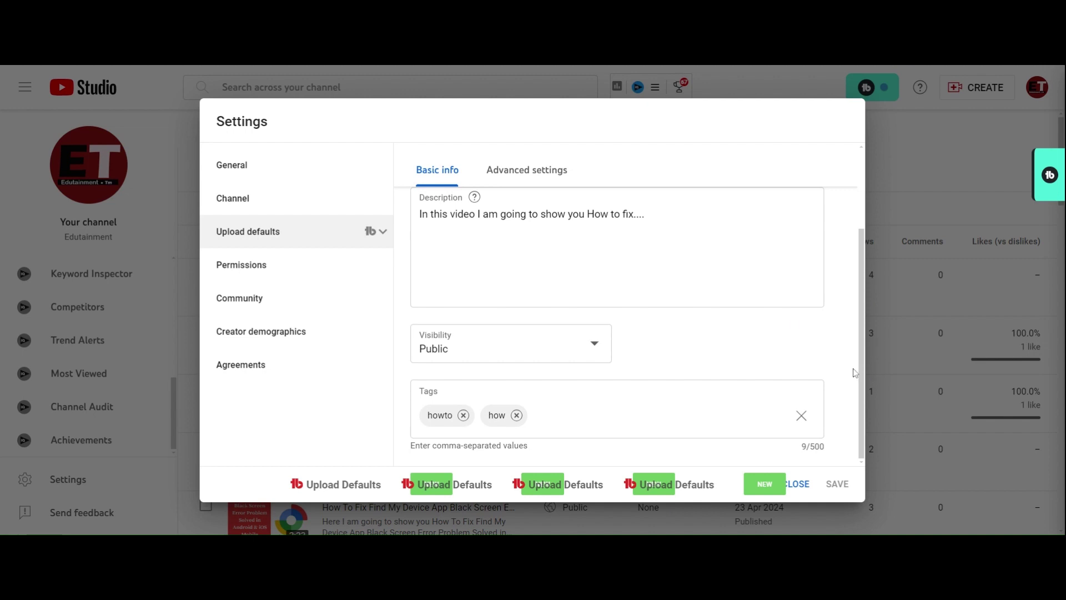
Check the default tags in the basic info of the upload defaults
drag(865, 272, 867, 308)
click(683, 400)
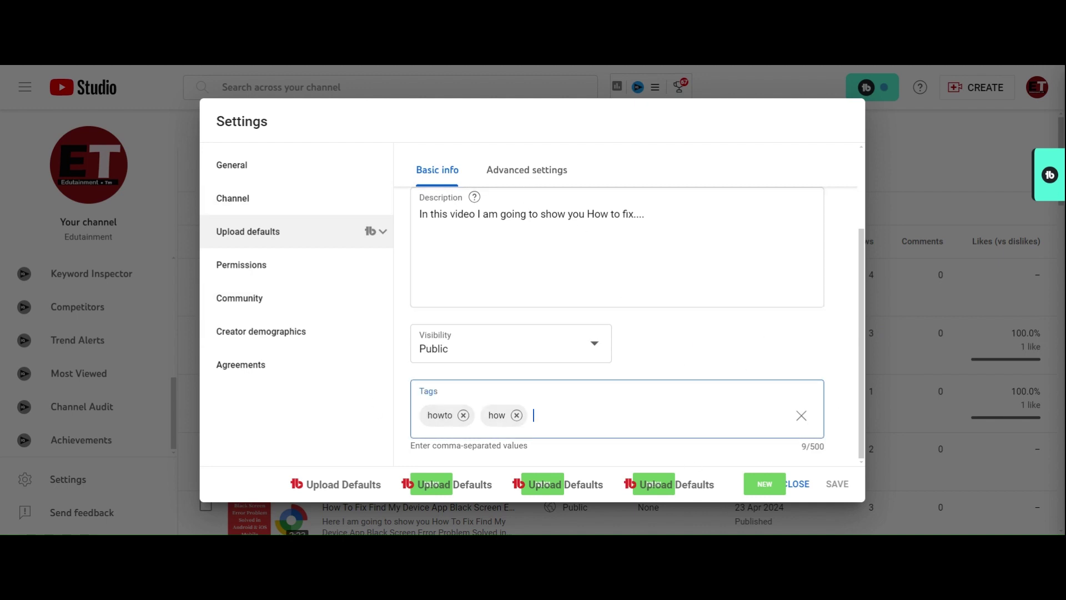
click(657, 326)
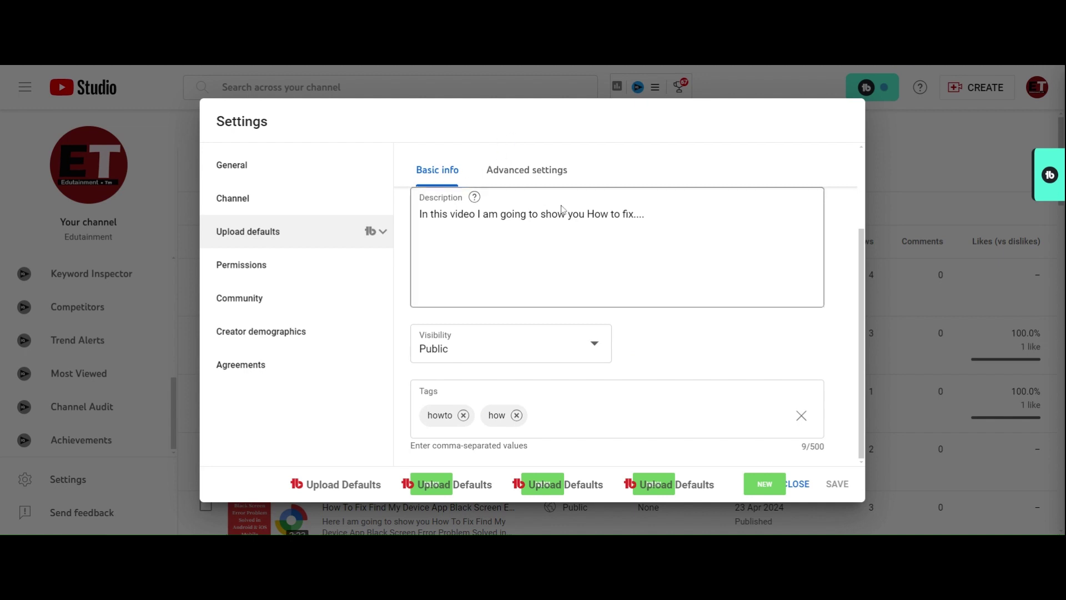
Open the advanced upload defaults and choose Standard YouTube Licence as the licence
click(516, 178)
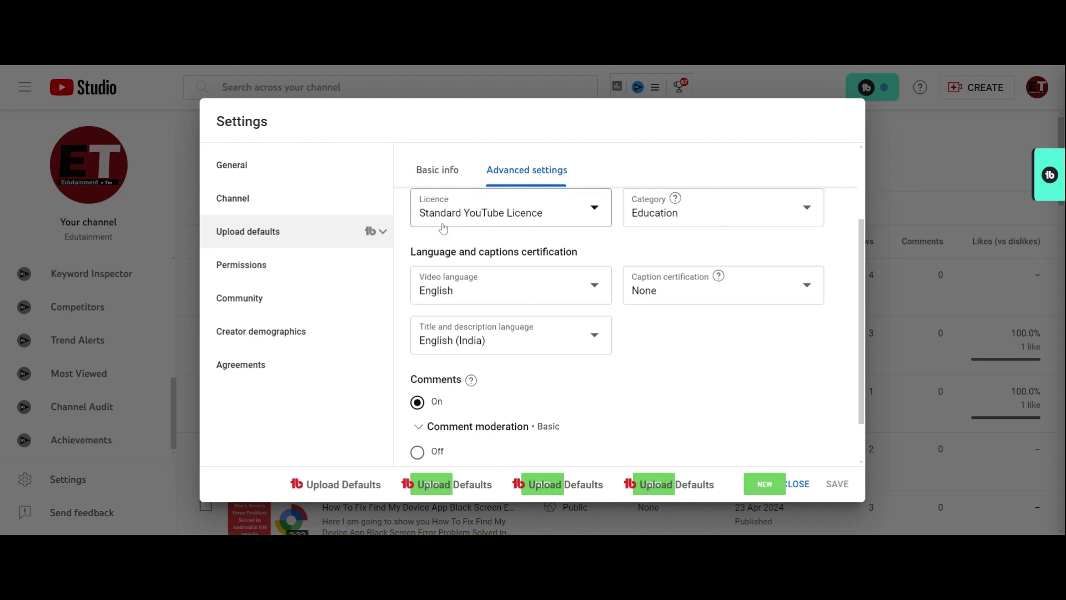
click(597, 216)
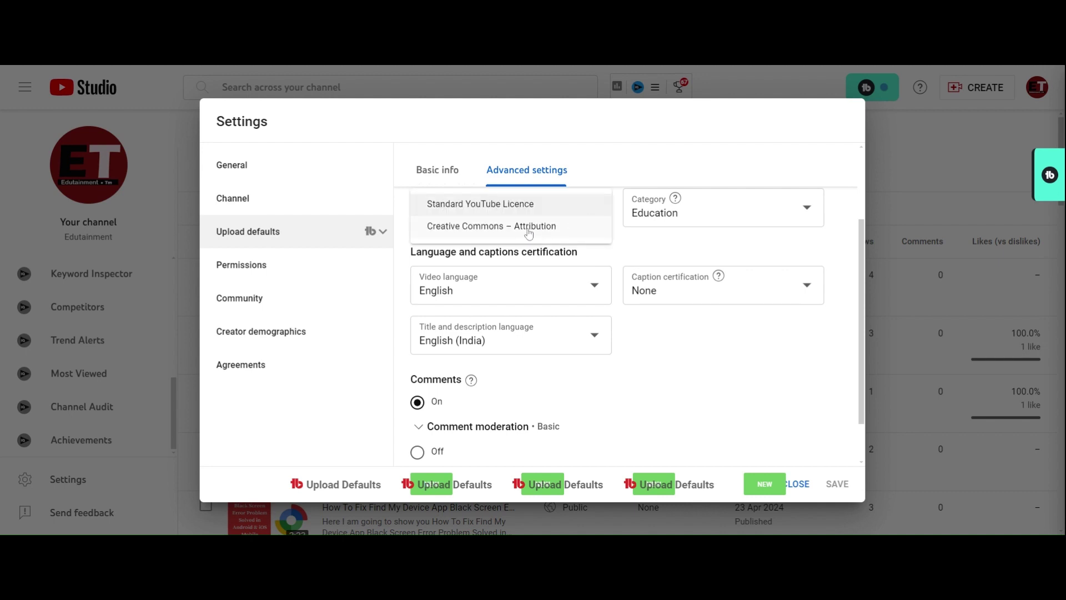
click(516, 211)
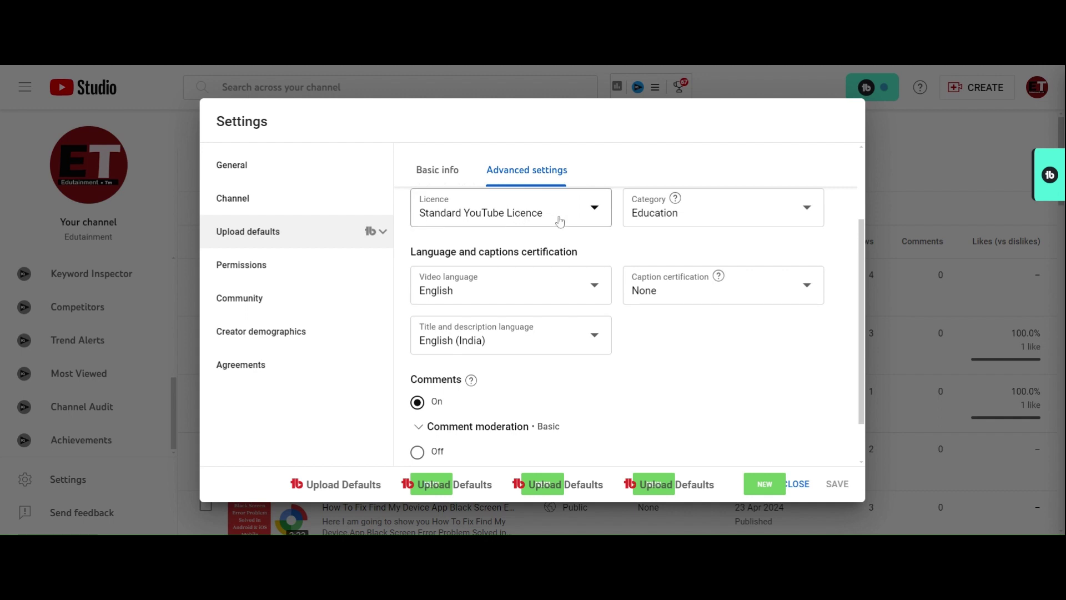
Set the default upload category to Science and technology
click(805, 212)
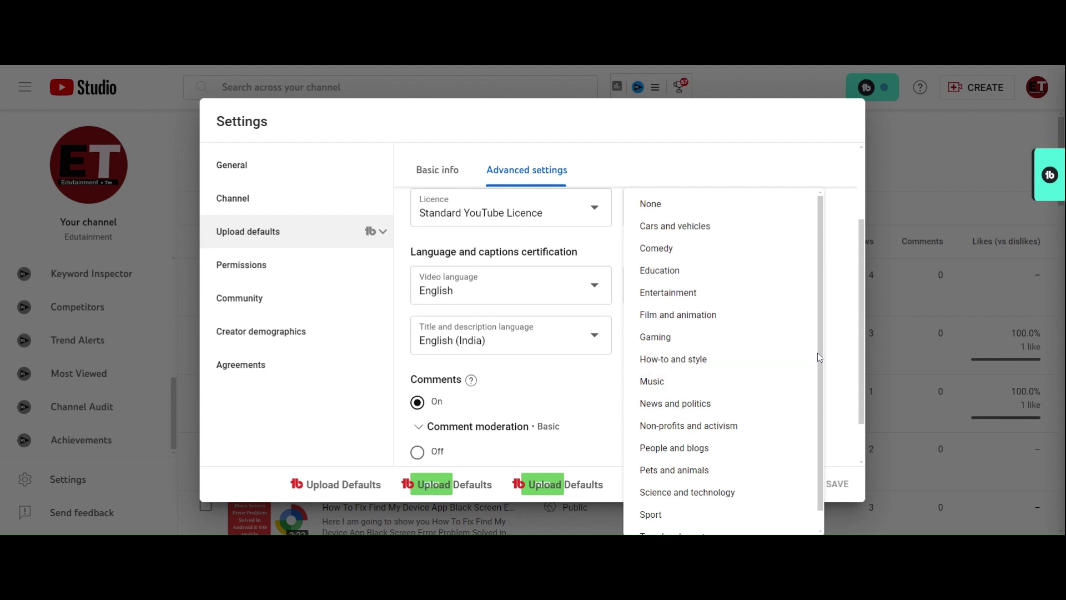
drag(818, 351, 821, 377)
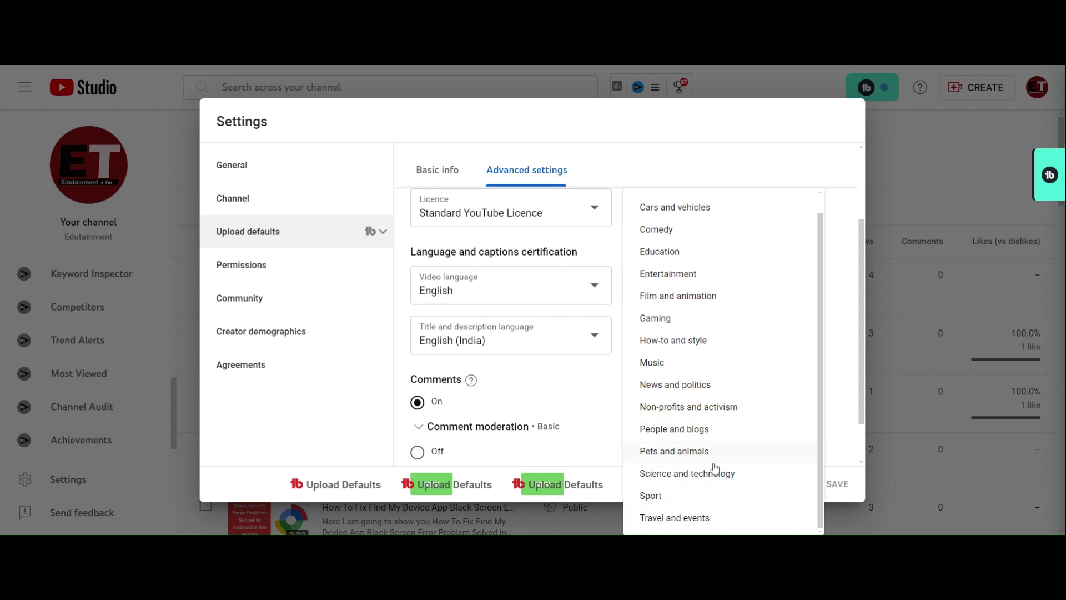
click(684, 477)
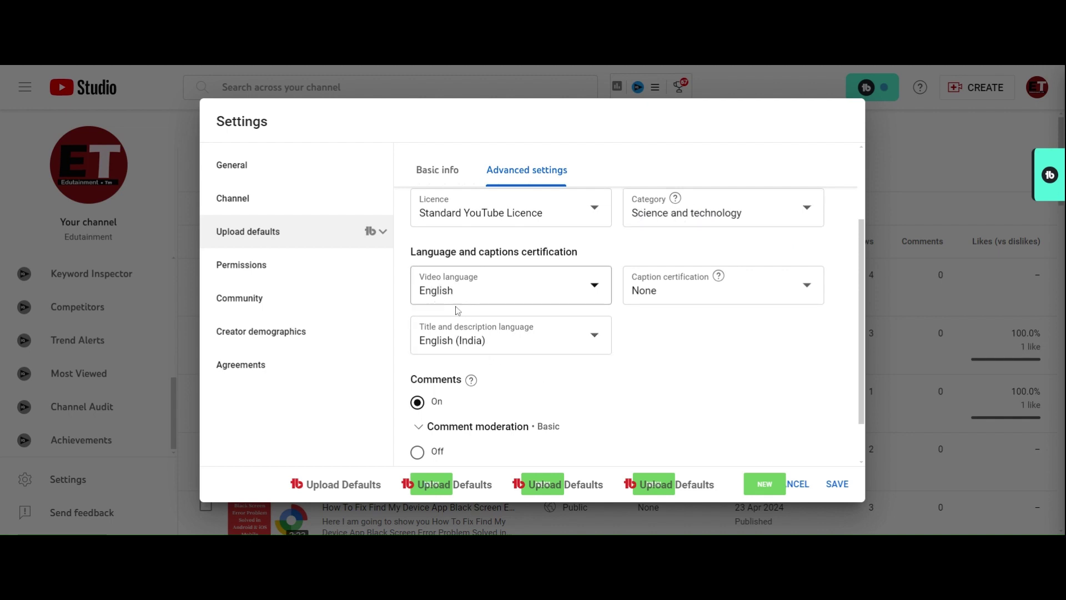
click(592, 288)
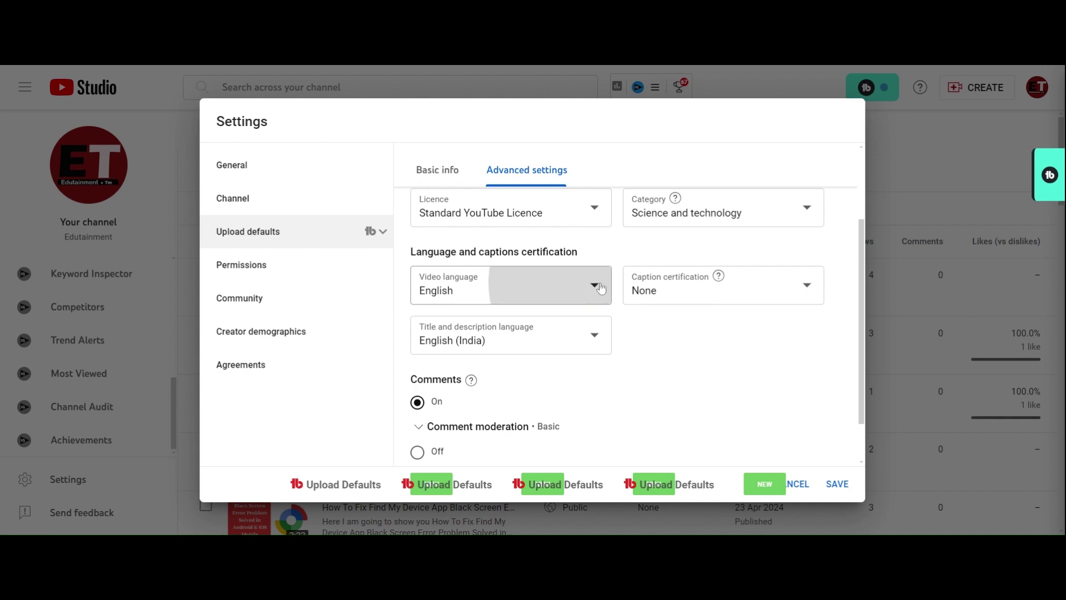
click(592, 290)
click(594, 290)
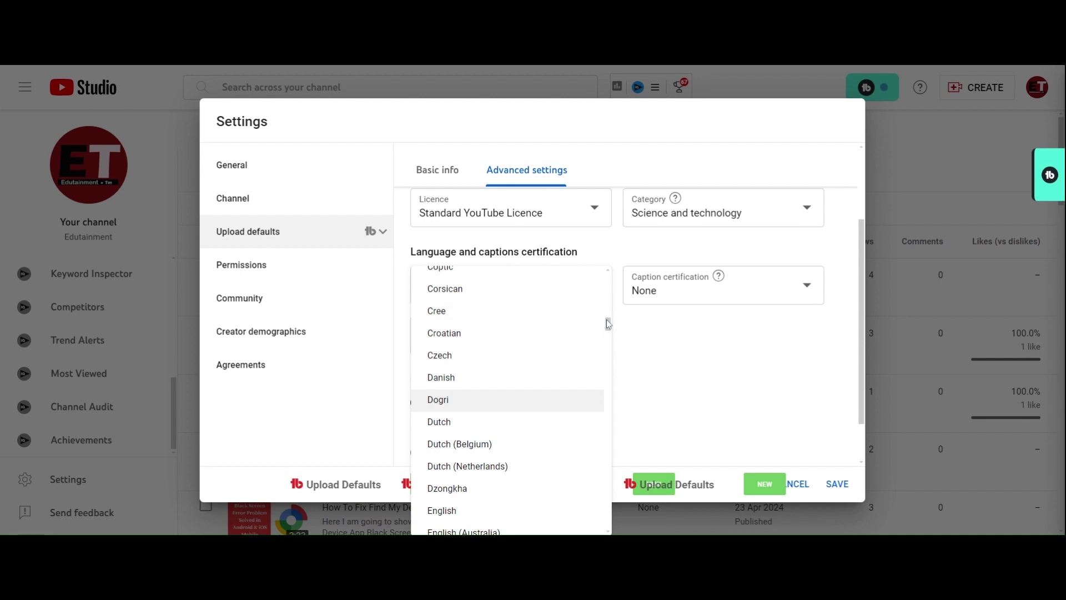
click(701, 341)
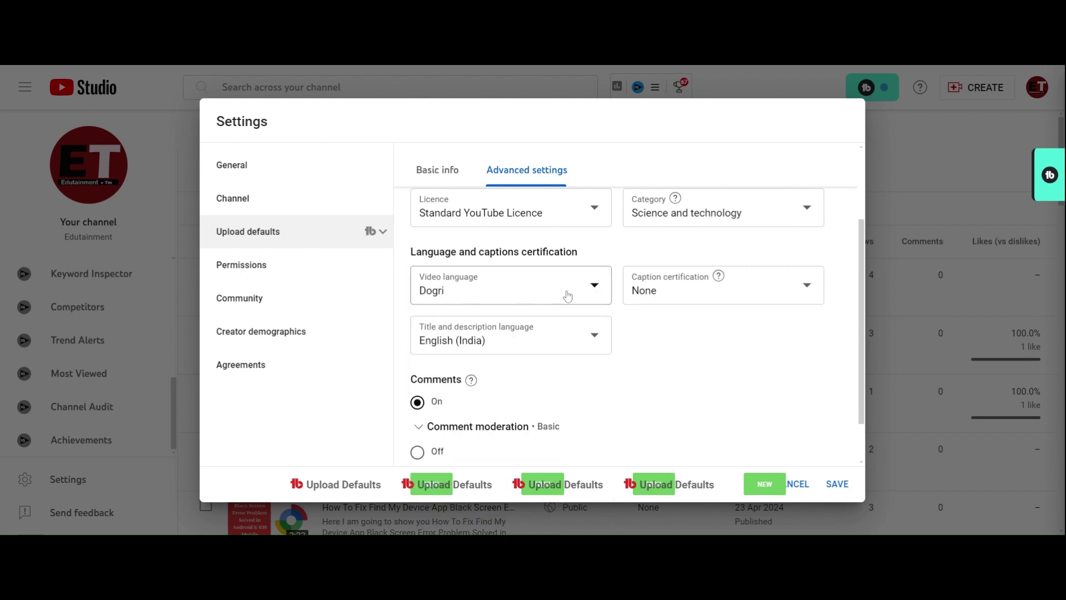
Set the default video language to English (India) and the caption certification to None
click(600, 293)
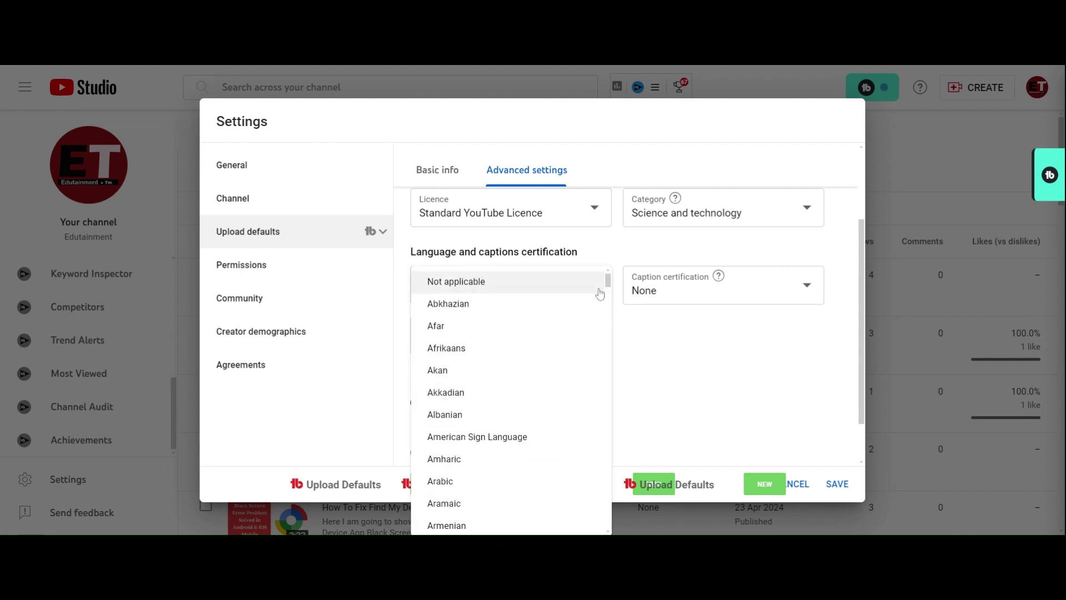
drag(607, 281, 610, 337)
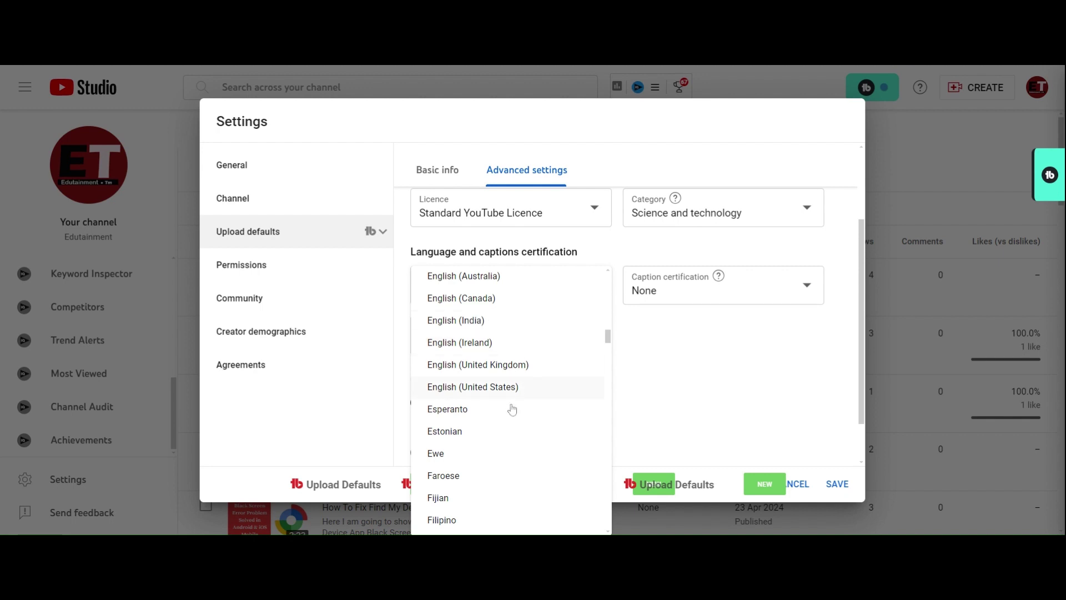
click(453, 321)
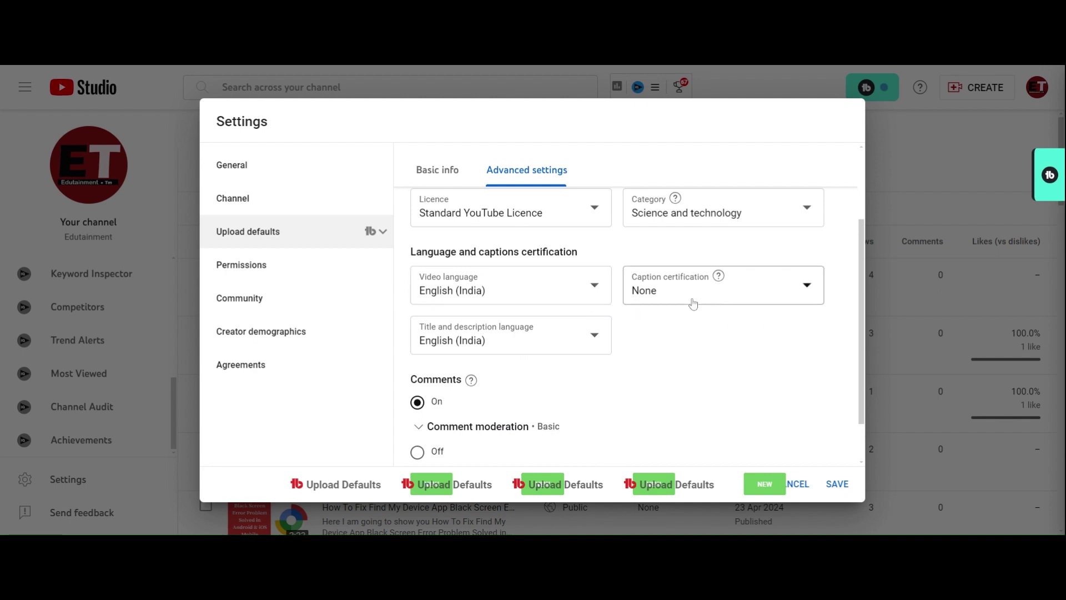
click(812, 289)
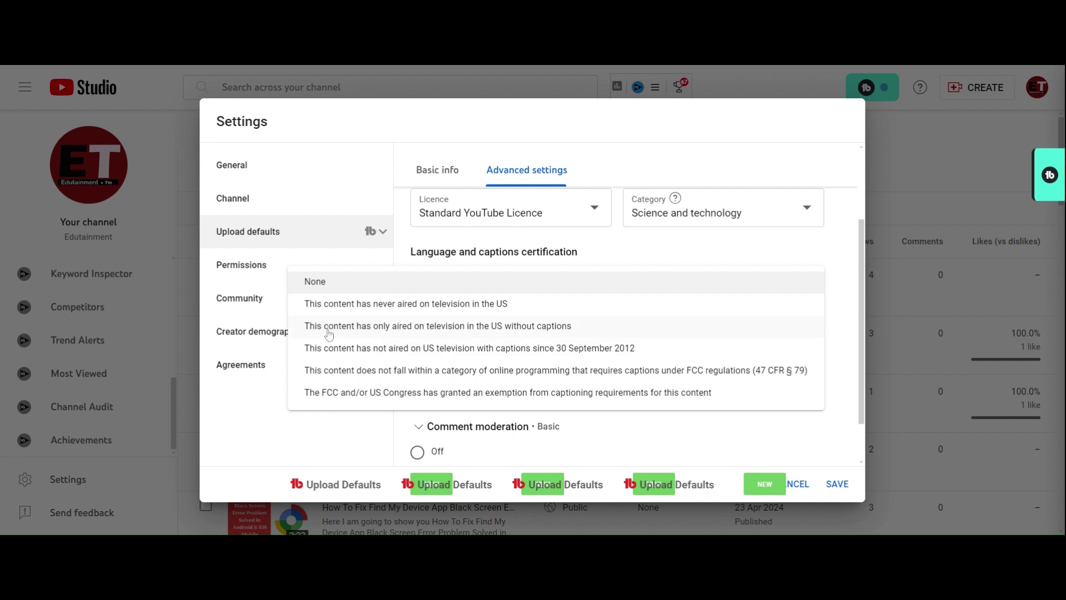
click(320, 288)
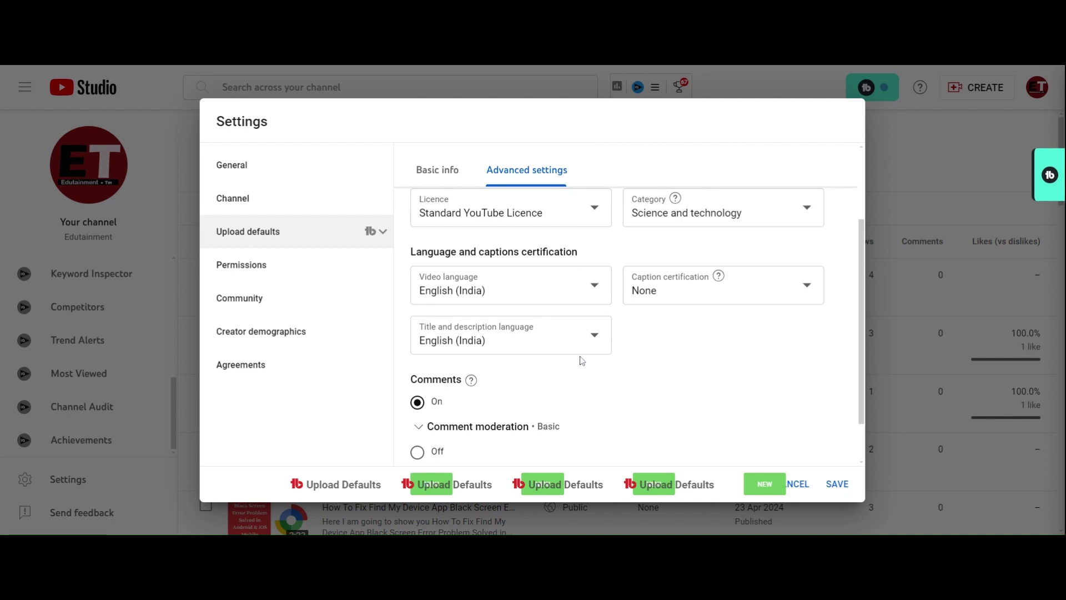
Try the option to show how many viewers like the video and switch it back
scroll(863, 322, down, 1)
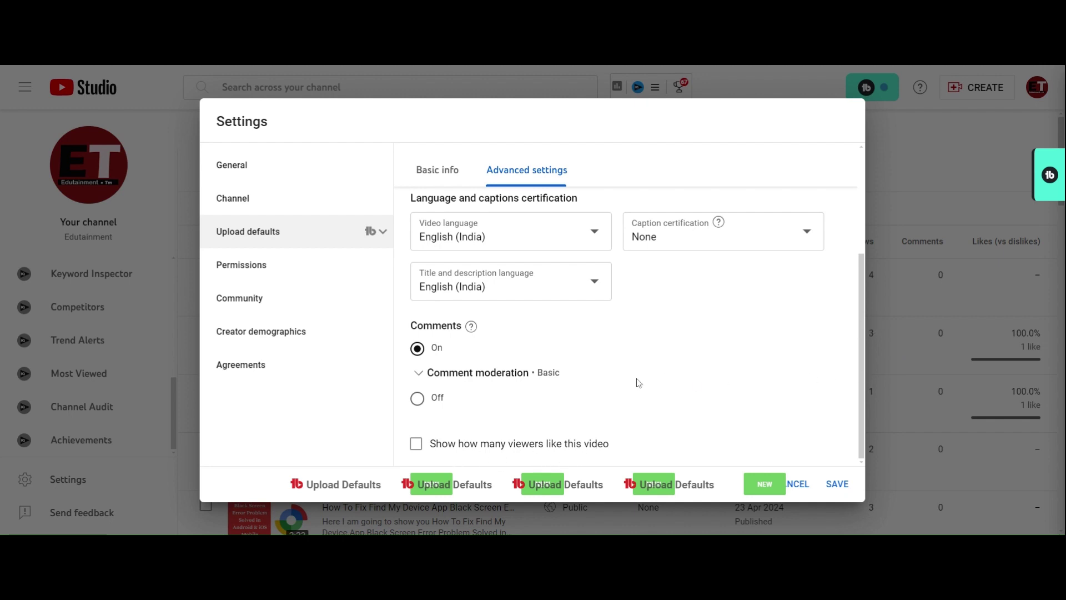
click(416, 443)
click(420, 448)
Review the basic info and advanced upload defaults again, along with the general currency setting
scroll(733, 352, up, 3)
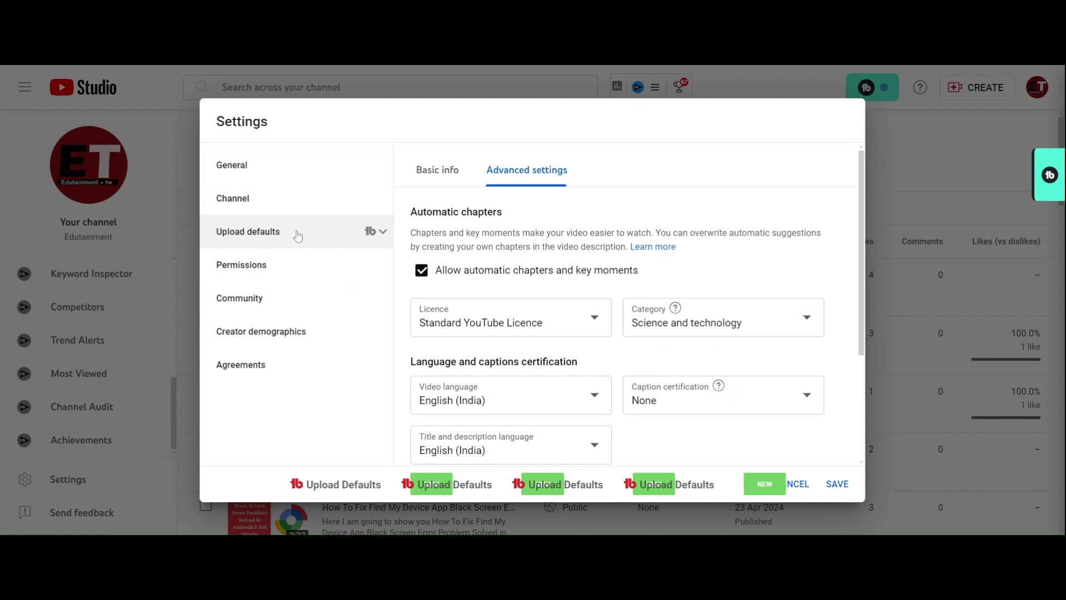
click(427, 177)
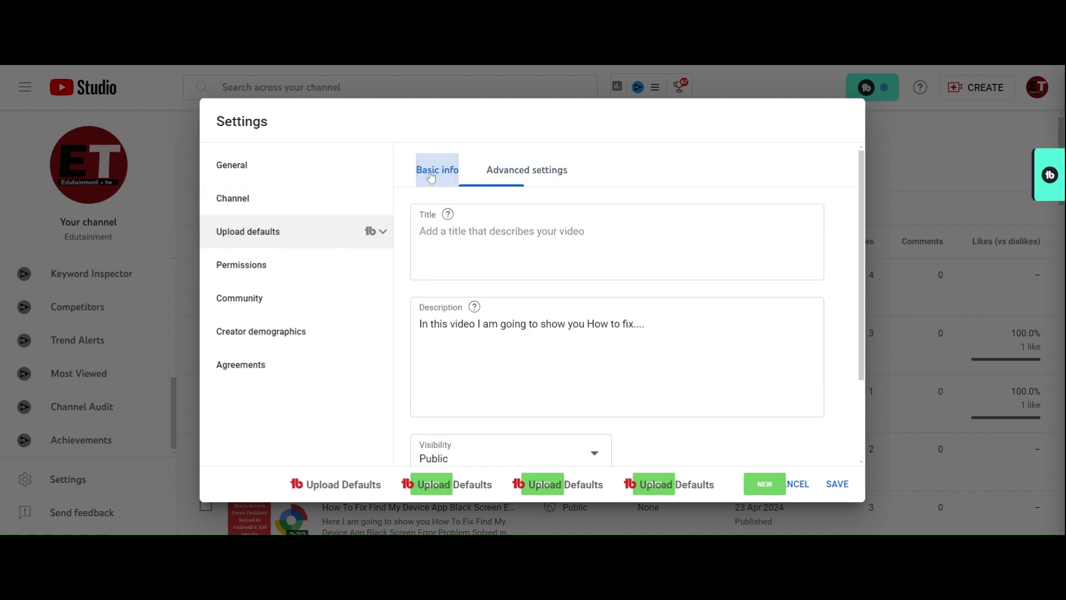
click(534, 172)
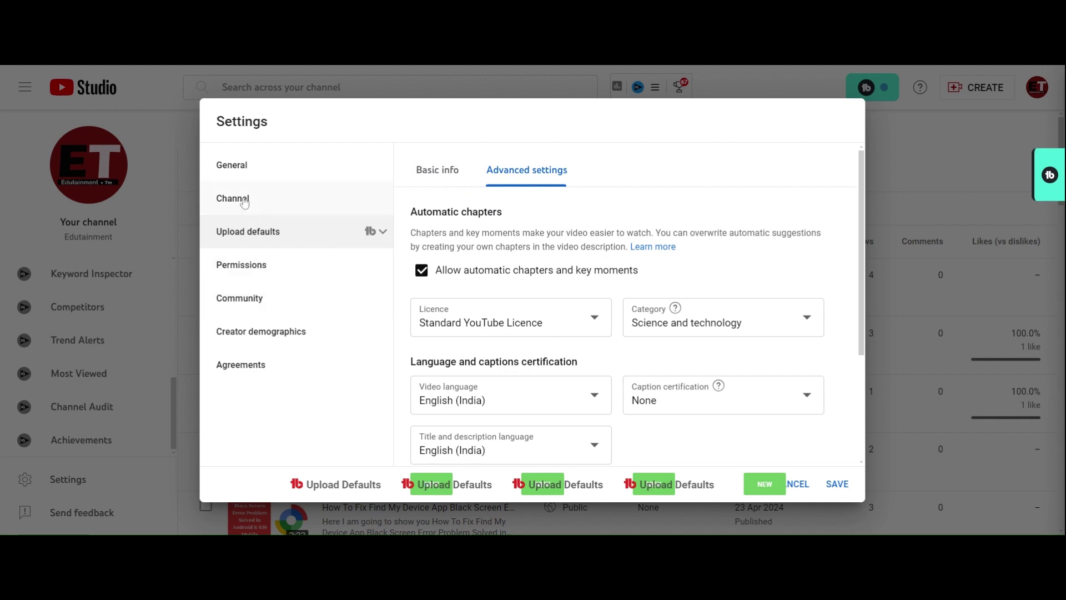
click(237, 168)
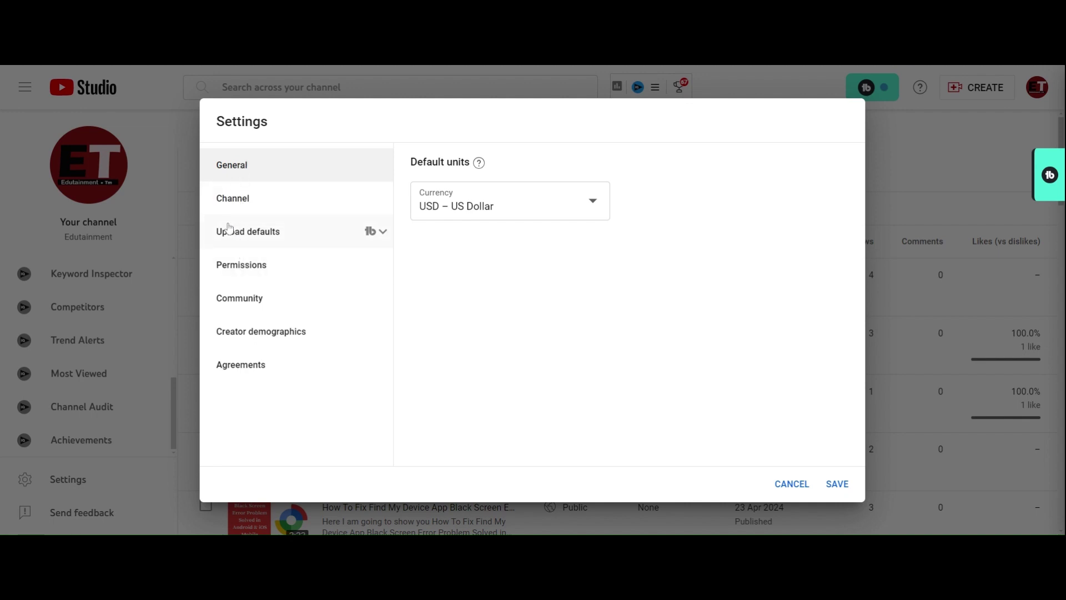
click(245, 232)
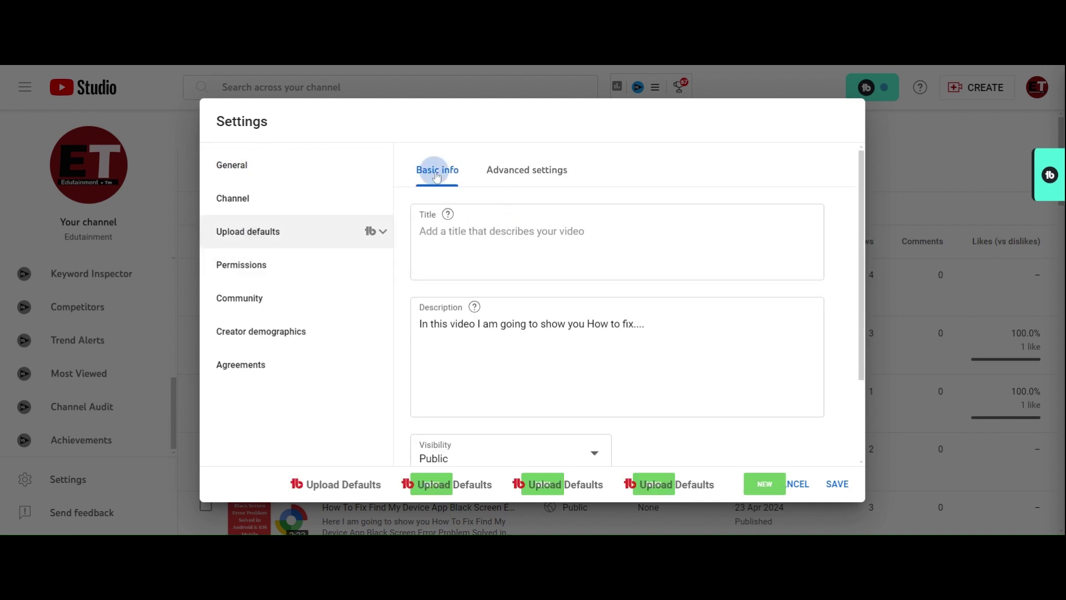
click(510, 173)
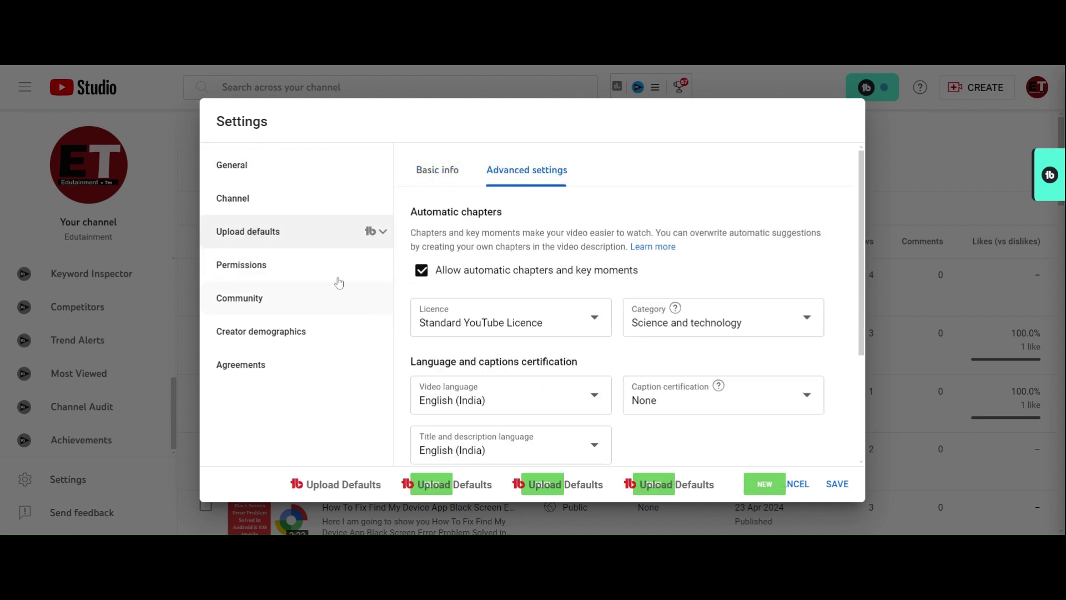
Review the channel's permissions, community moderation and creator demographics settings
click(238, 271)
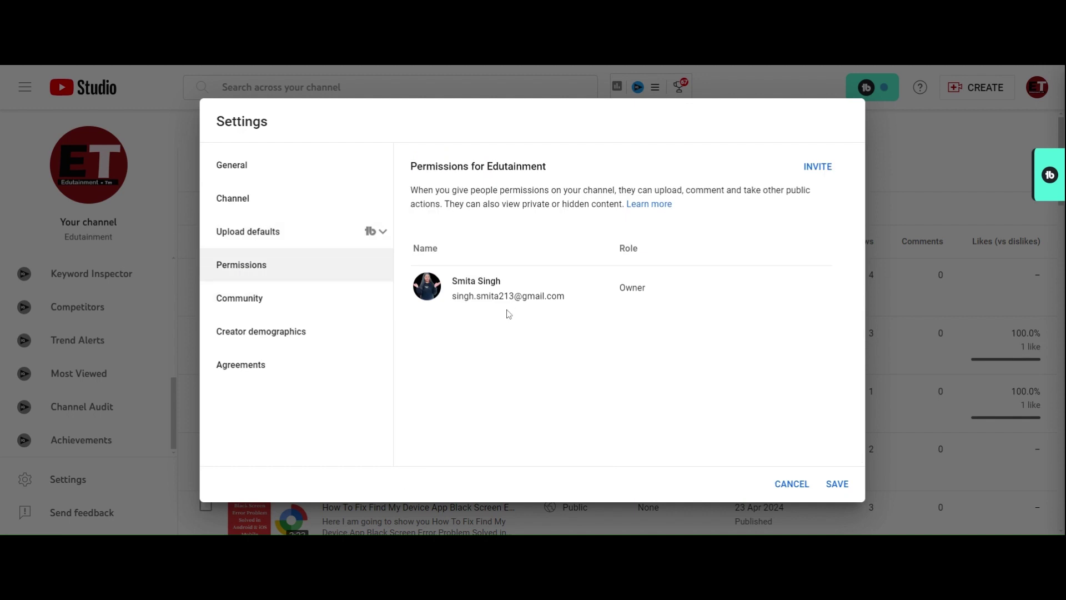
mouse_move(651, 293)
click(248, 303)
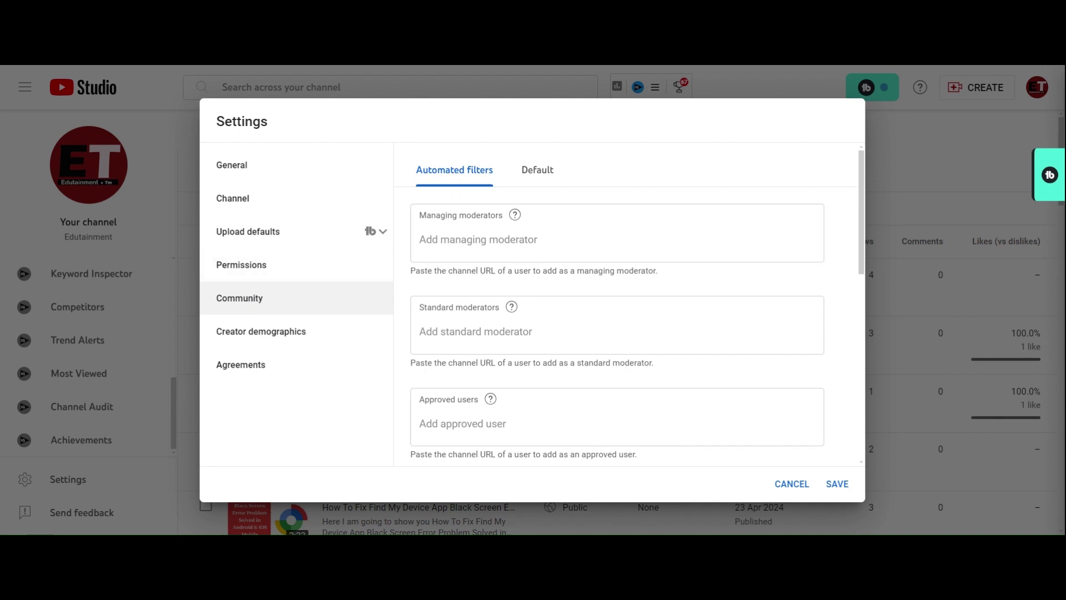
click(266, 333)
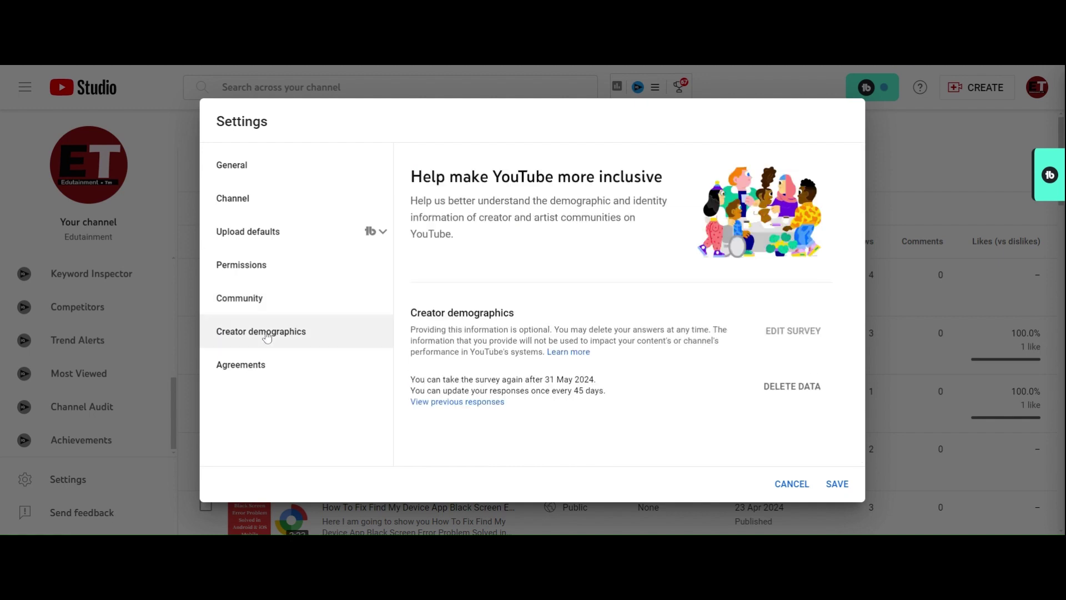
Return to the community settings and save the changed channel settings
click(253, 306)
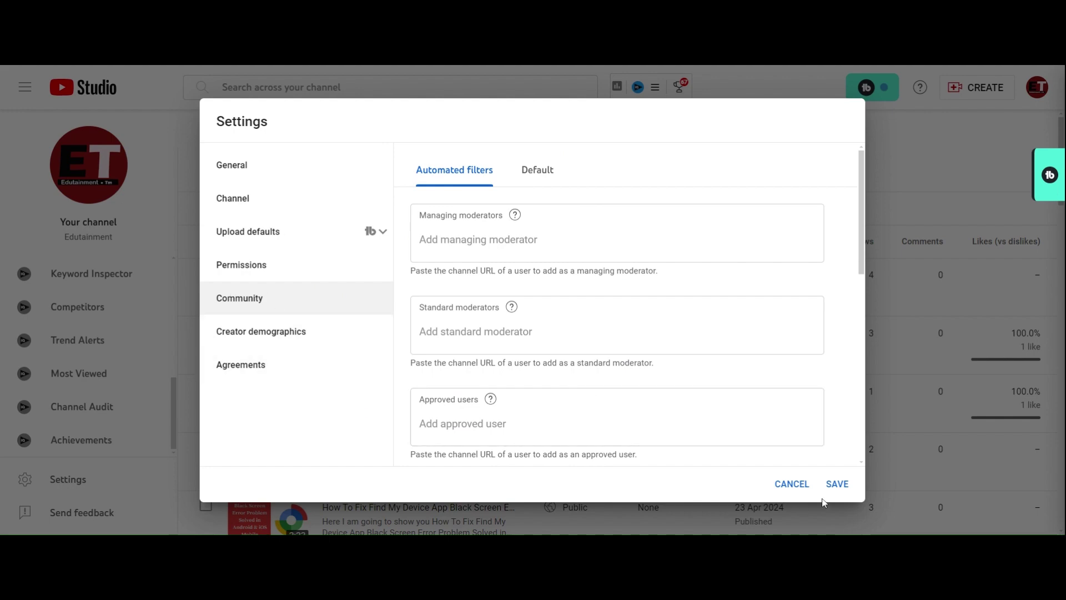
click(845, 489)
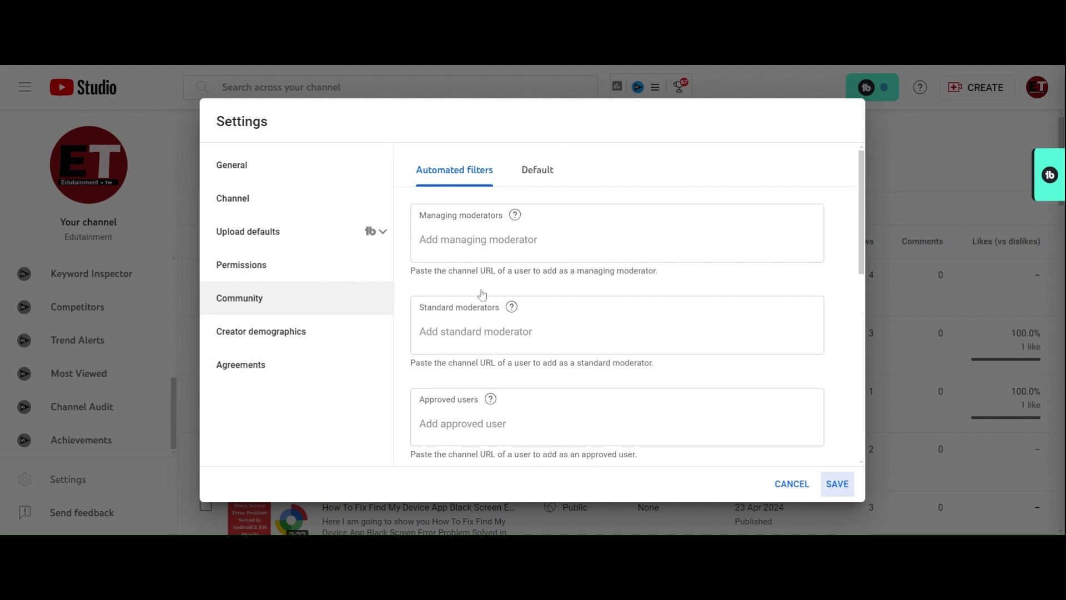